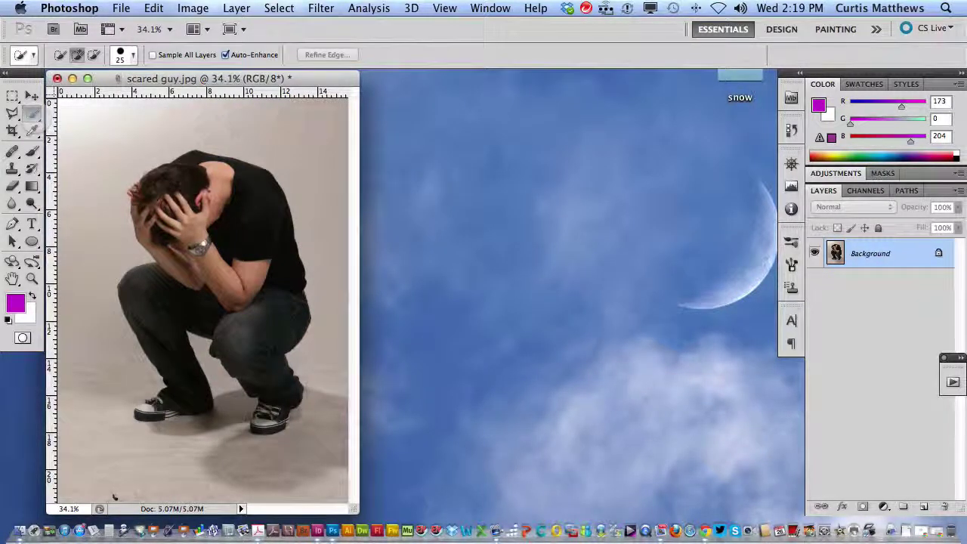
- Activate the Quick Selection tool and enlarge its brush to 229 px over the man's shirt
left_click(34, 115)
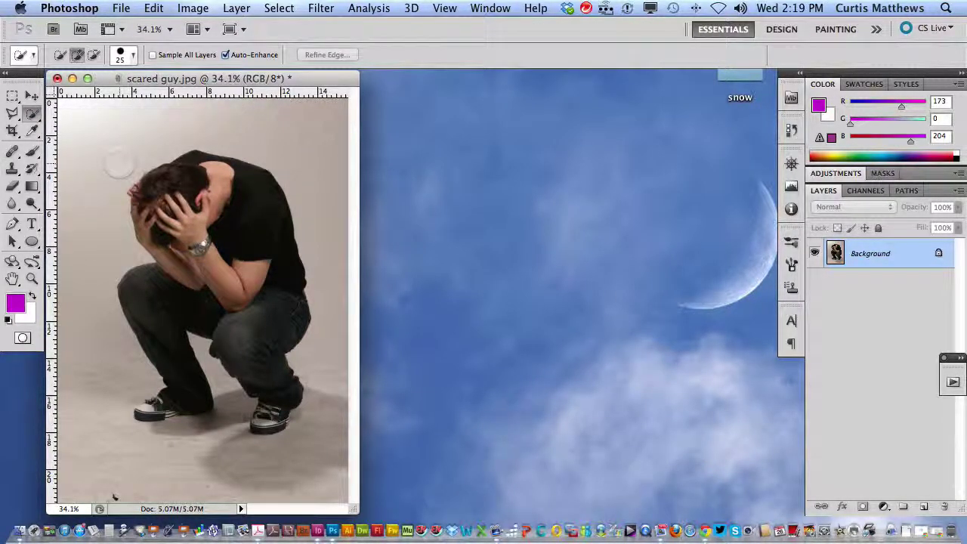
left_click(130, 54)
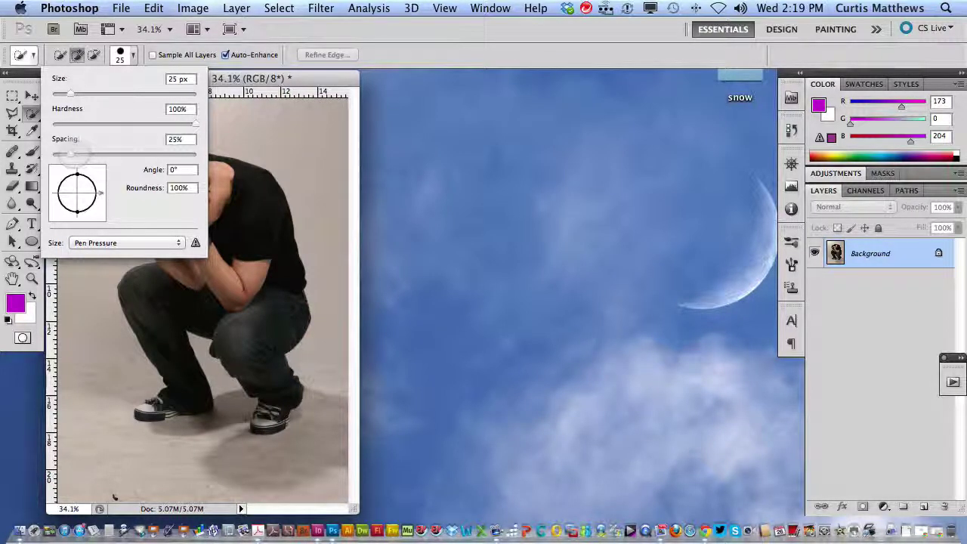
left_click(230, 82)
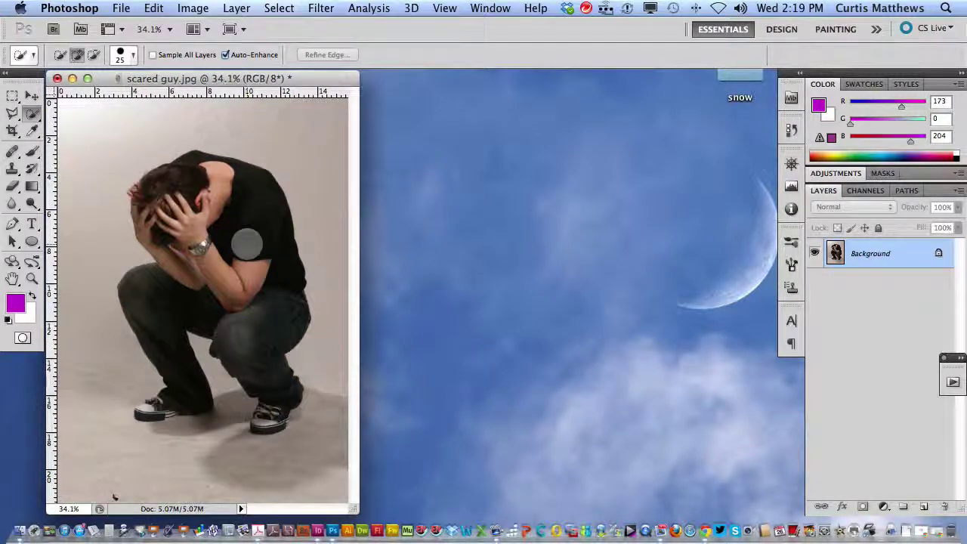
key("ctrl+alt")
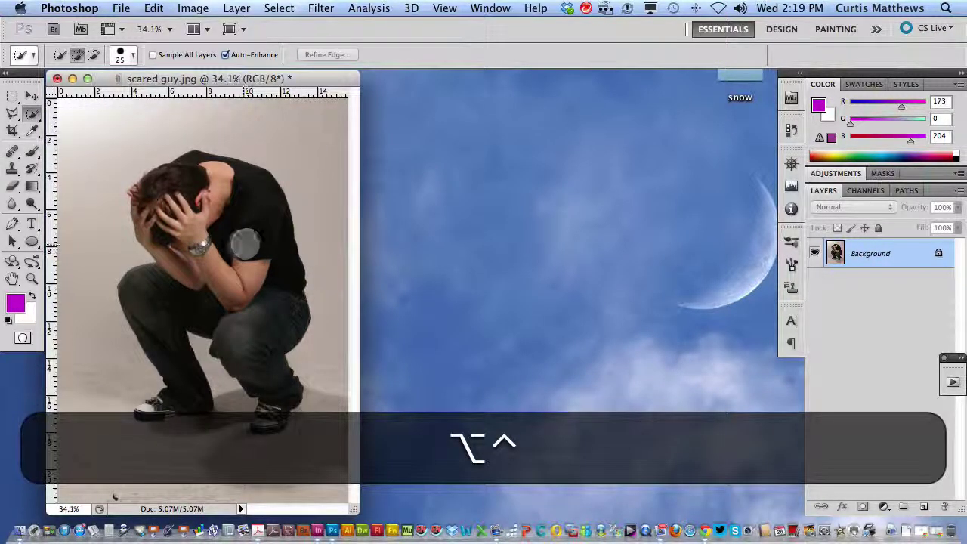
mouse_move(242, 243)
left_mouse_down()
mouse_move(287, 244)
mouse_move(246, 243)
mouse_move(273, 245)
mouse_move(260, 249)
mouse_move(265, 68)
mouse_move(252, 273)
mouse_move(249, 72)
left_mouse_up()
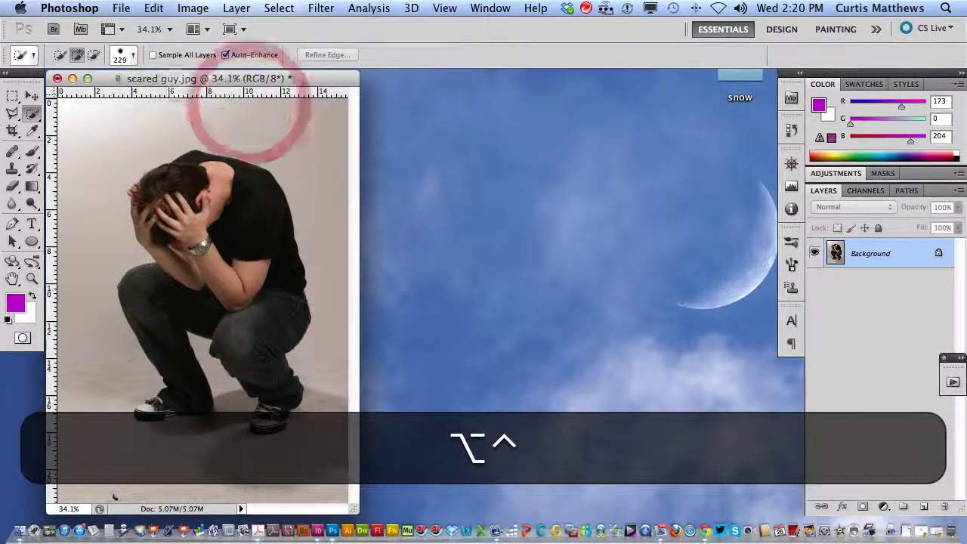
- Set the Quick Selection brush to 100% hardness and 51 px size
left_click(125, 55)
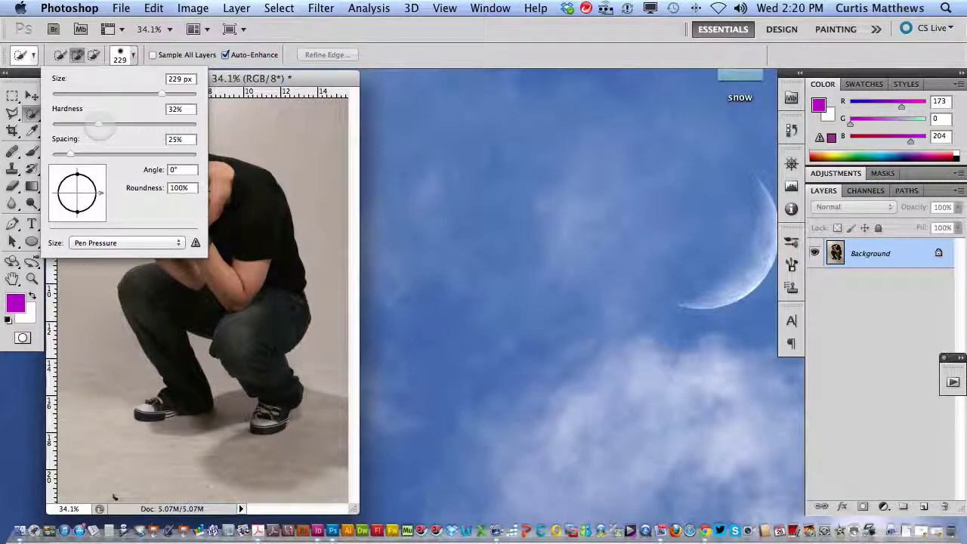
left_click_drag(98, 124, 196, 124)
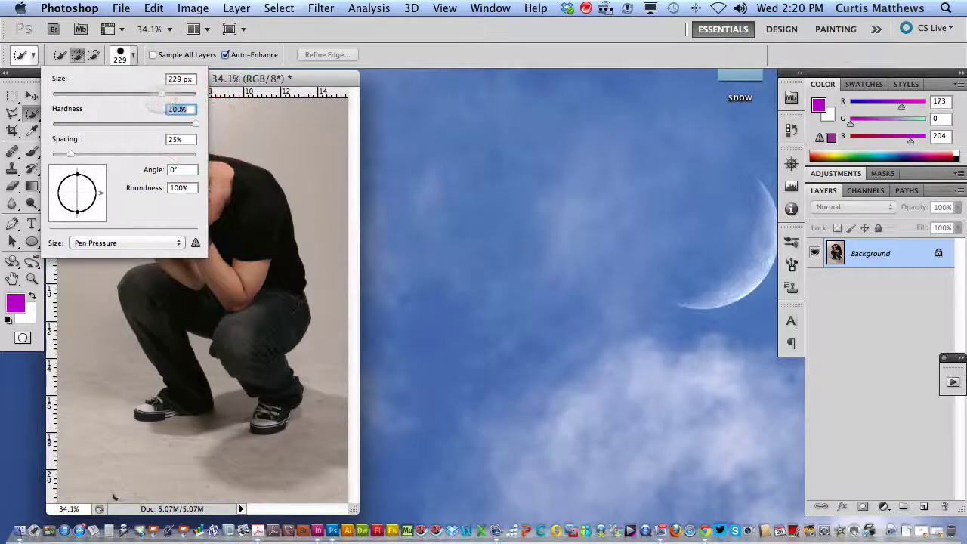
left_click_drag(161, 94, 199, 95)
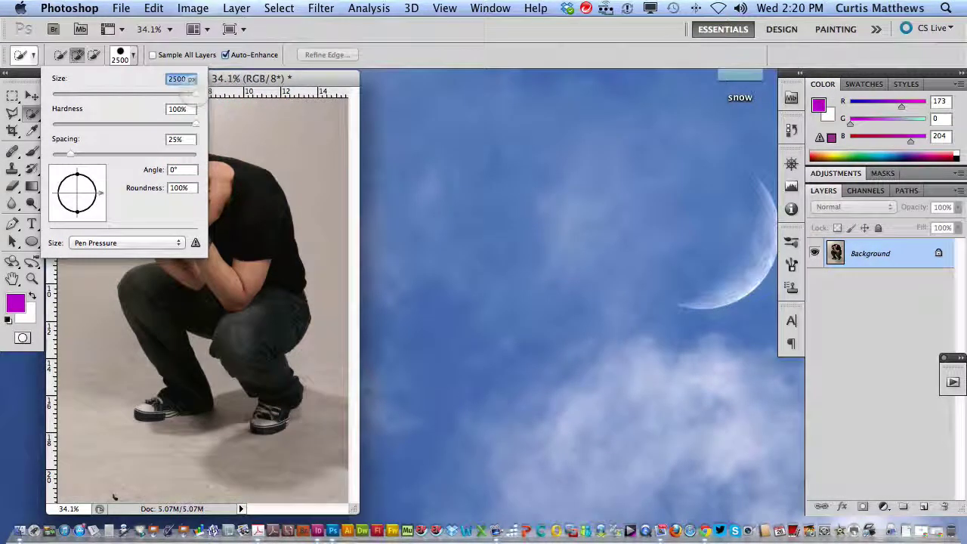
left_click_drag(195, 94, 87, 94)
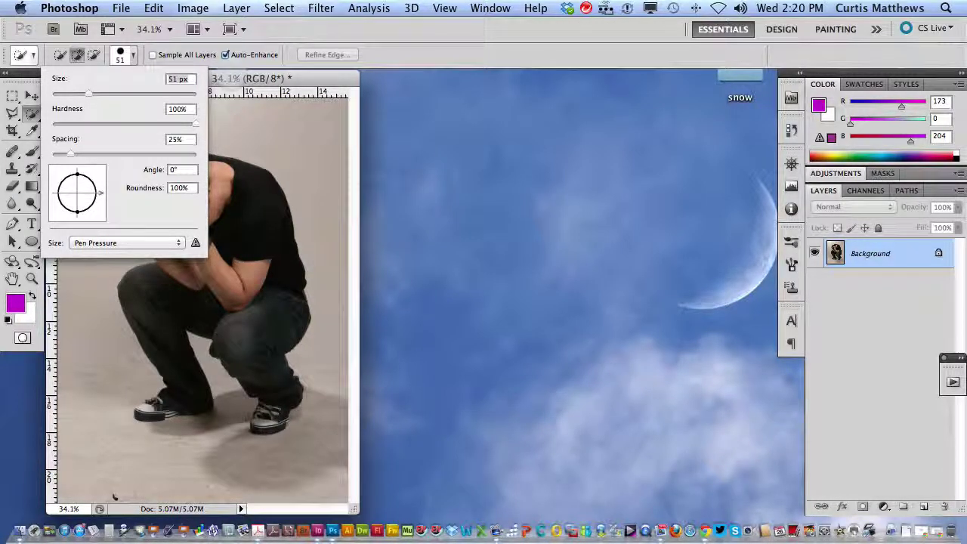
left_click(228, 86)
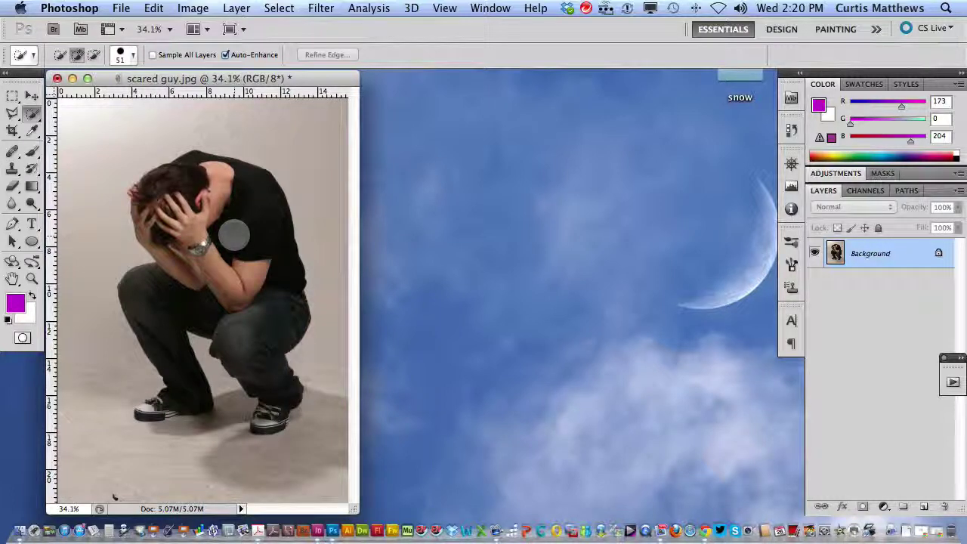
- Enlarge the brush to 250 px and select the man's head, torso, arms and legs
key("bracketleft")
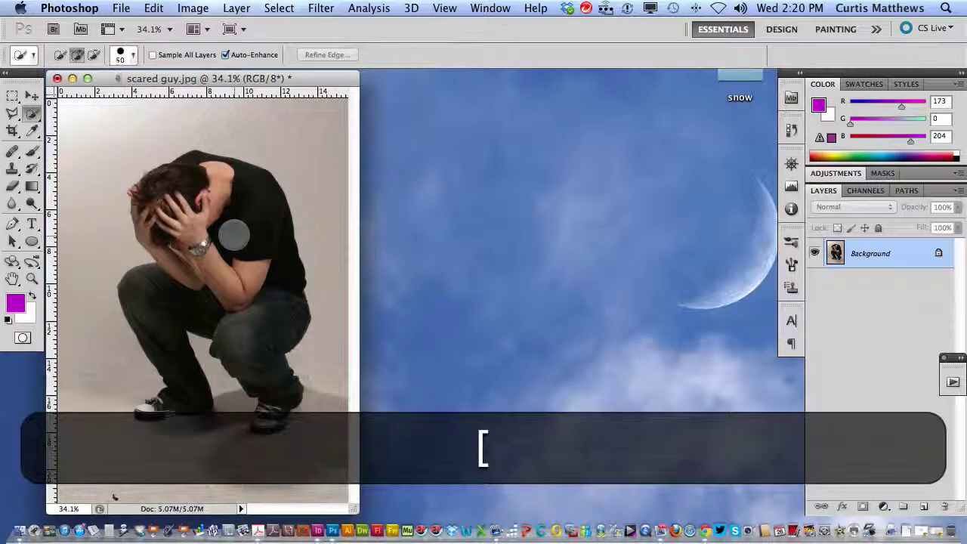
key("bracketleft")
key("bracketleft")
key("bracketleft")
key("bracketright")
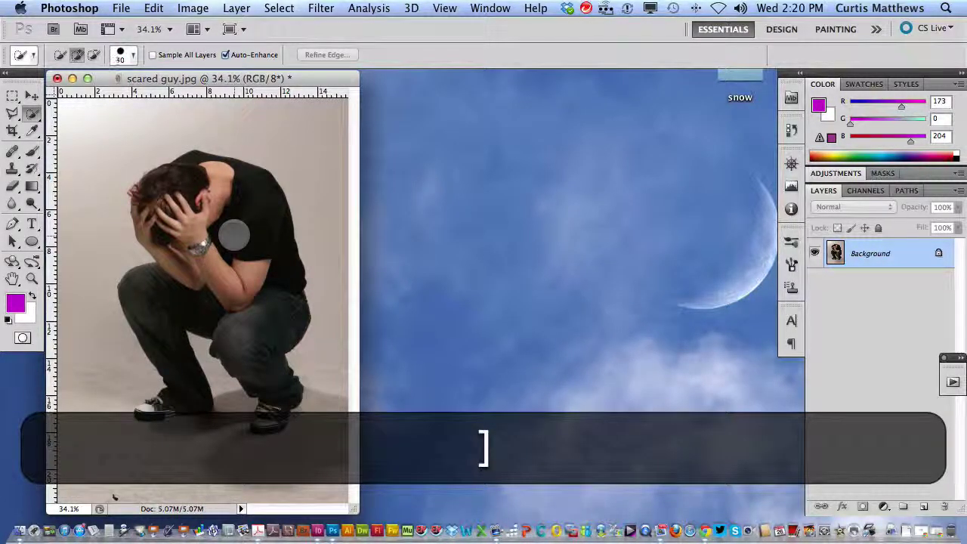
key("bracketright")
key("bracketright")
key("bracketright")
key("bracketright")
key("bracketright")
key("bracketright")
key("bracketright")
key("bracketright")
key("bracketright")
key("bracketright")
key("bracketright")
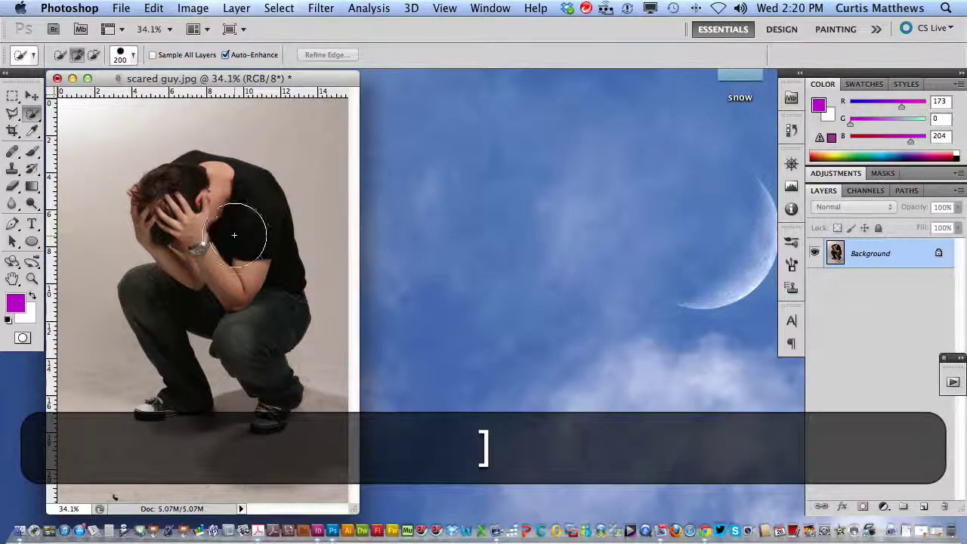
key("bracketright")
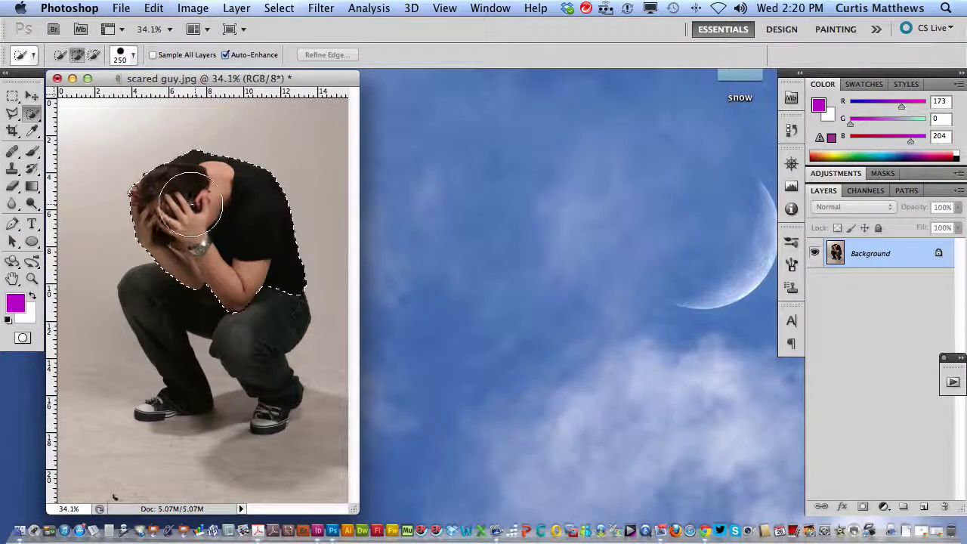
mouse_move(241, 270)
left_mouse_down()
mouse_move(240, 299)
mouse_move(234, 194)
left_mouse_up()
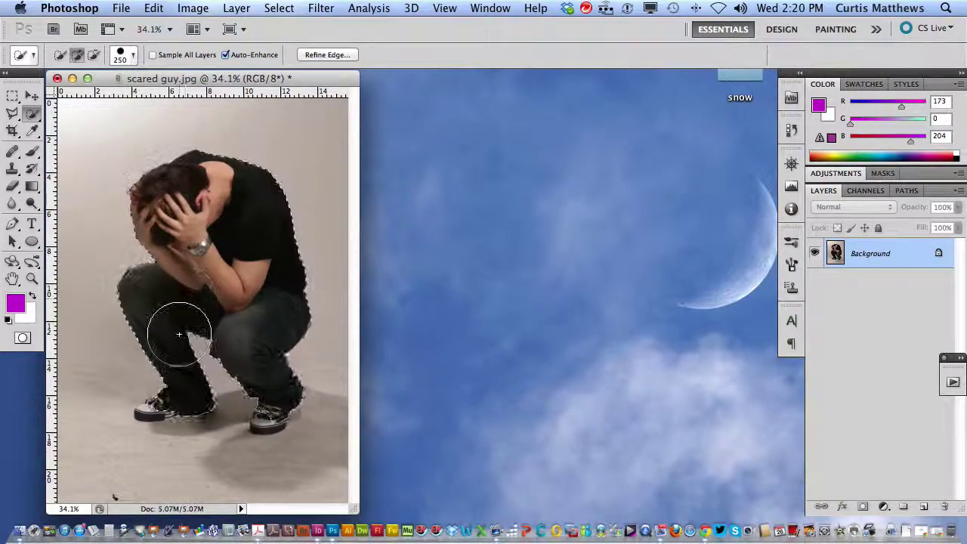
- Reduce the brush to 60 px and add both shoes to the selection, undoing any stroke that catches the floor
key("bracketleft")
key("bracketleft")
key("bracketleft")
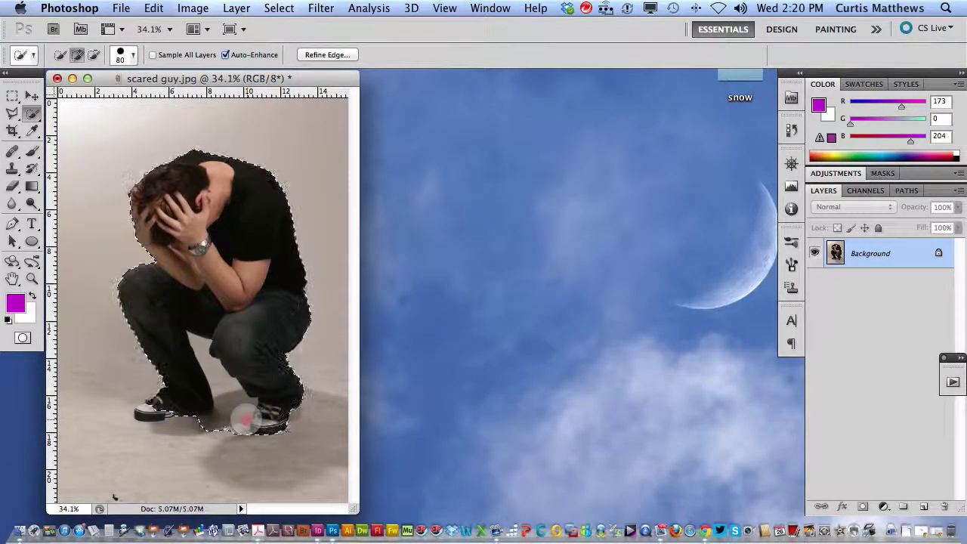
left_click(246, 417)
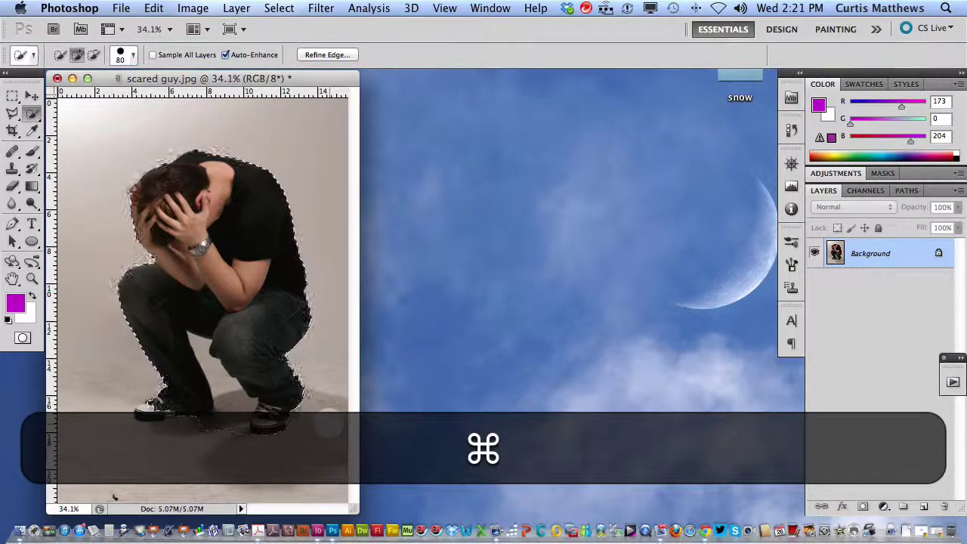
key("super+z")
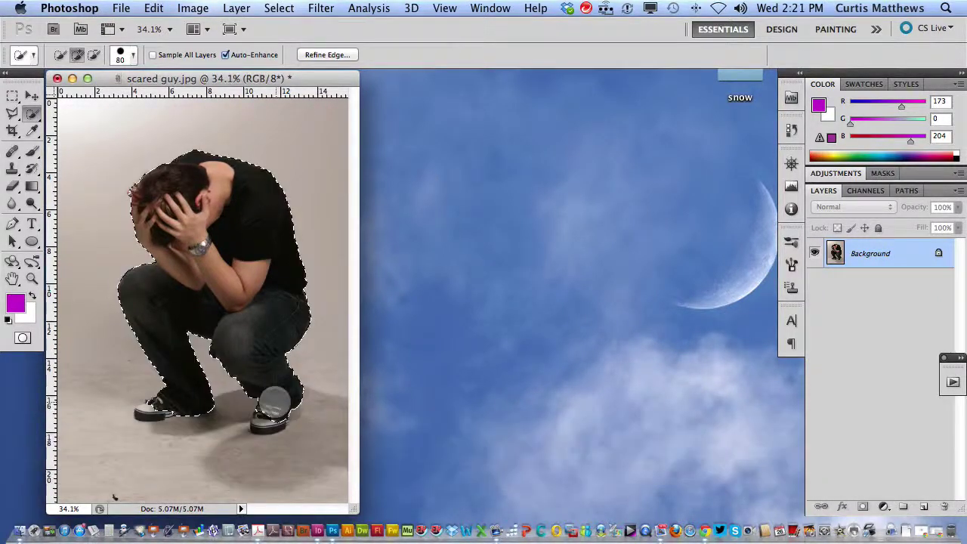
key("bracketleft")
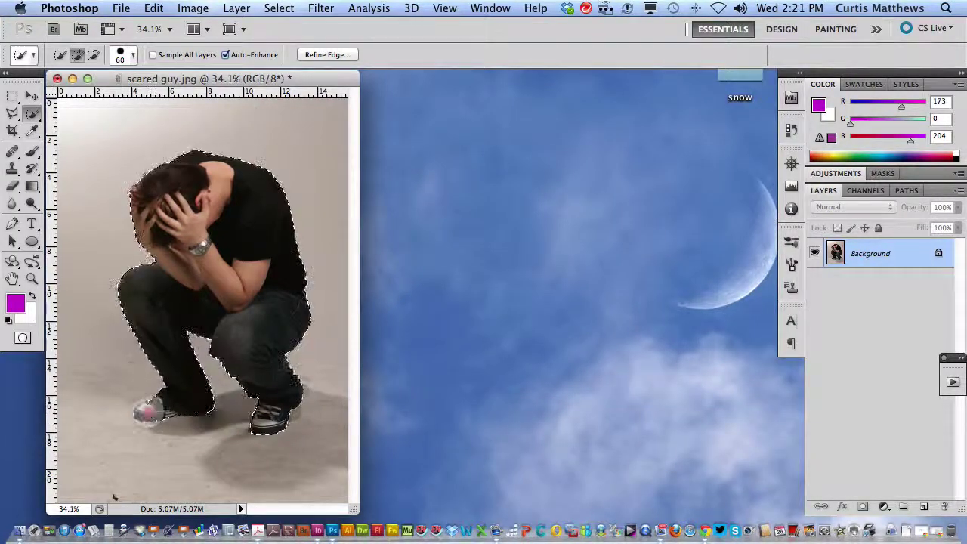
left_click_drag(207, 394, 220, 389)
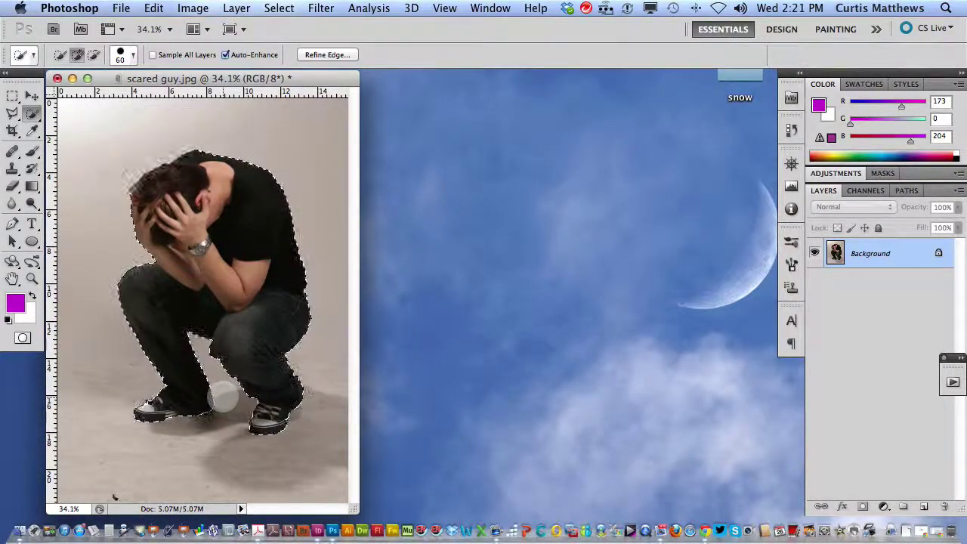
- Check the selection in Quick Mask mode and try the mask colour option that indicates Masked Areas
key("q")
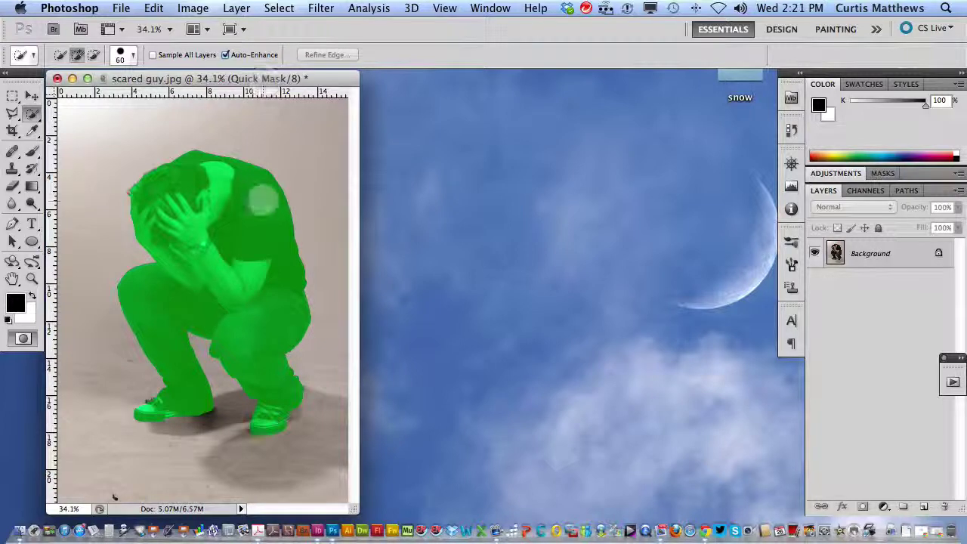
key("q")
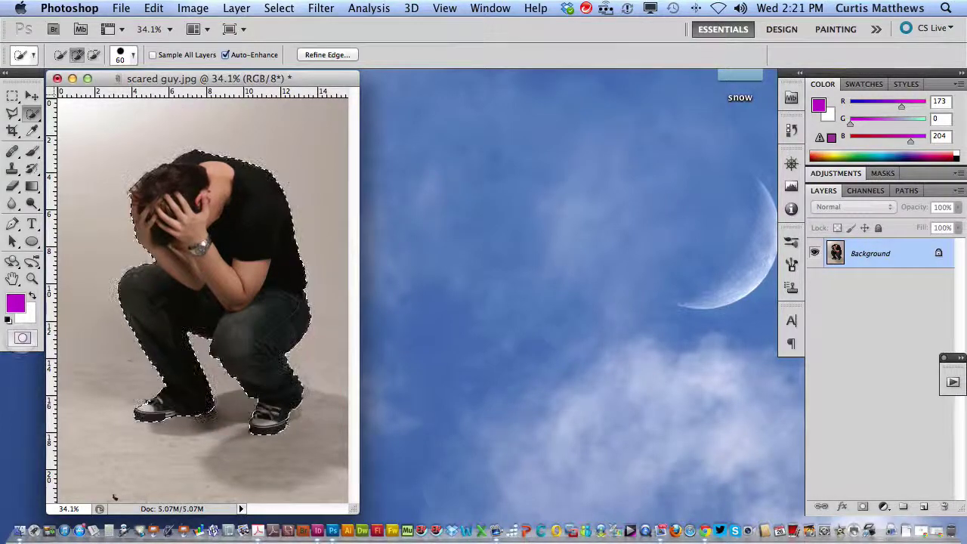
double_click(22, 338)
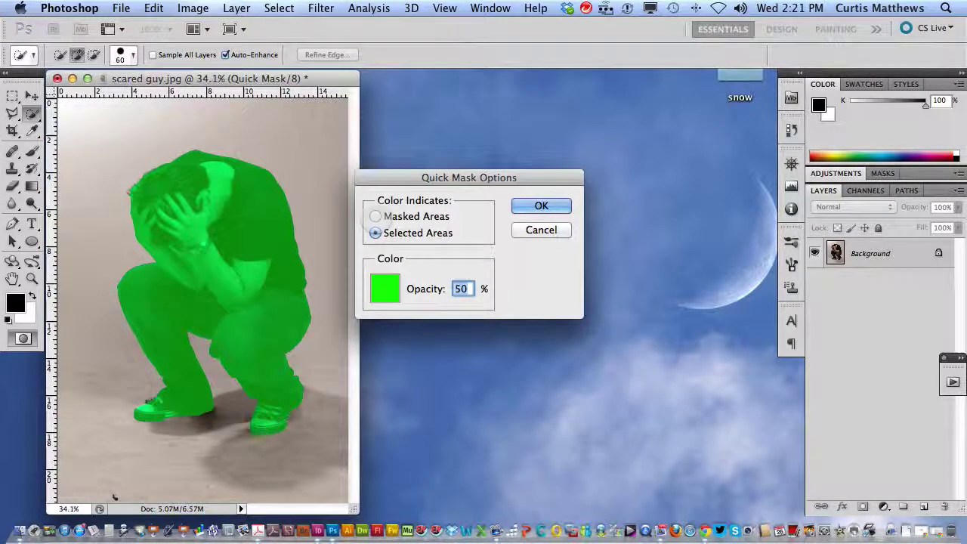
left_click(375, 216)
left_click(541, 206)
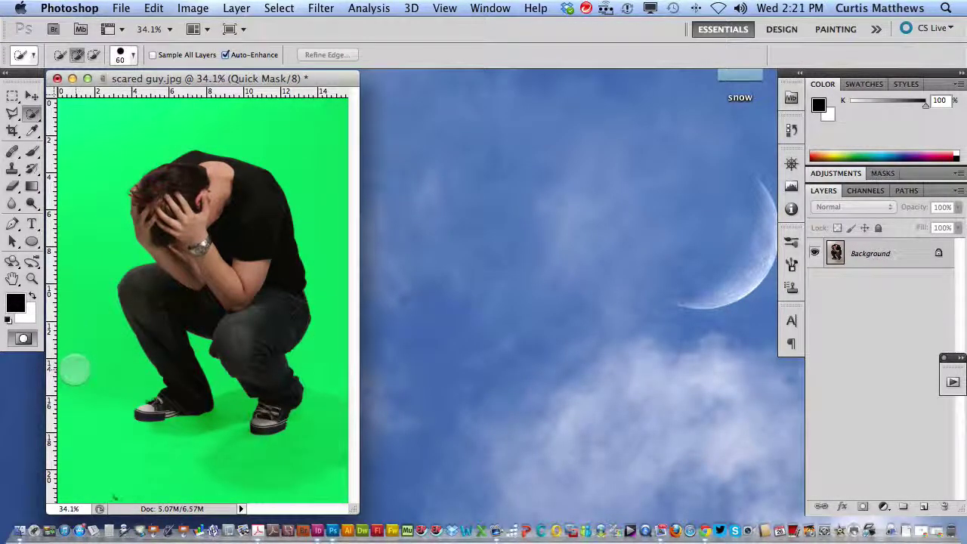
left_click(23, 338)
left_click(24, 338)
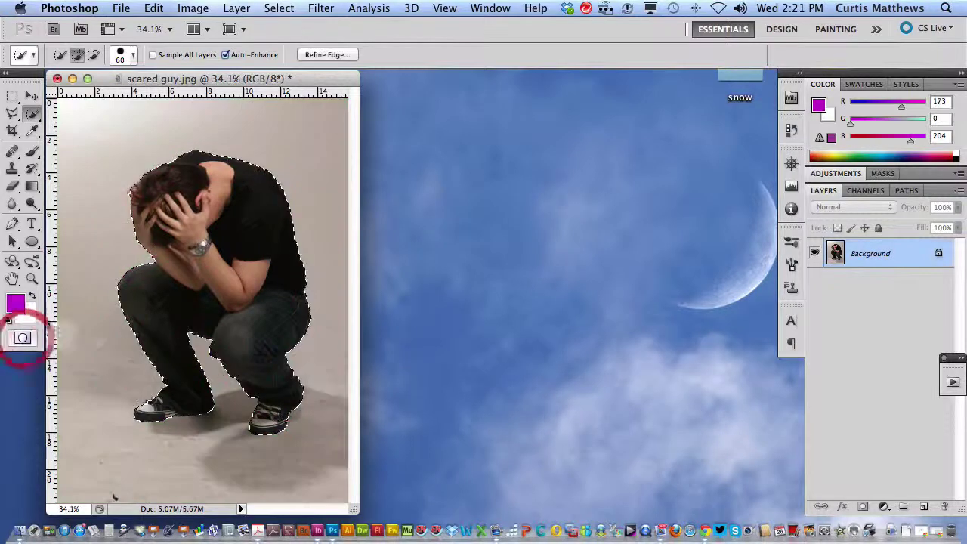
- Enter Quick Mask mode with its colour set to indicate Selected Areas
double_click(23, 339)
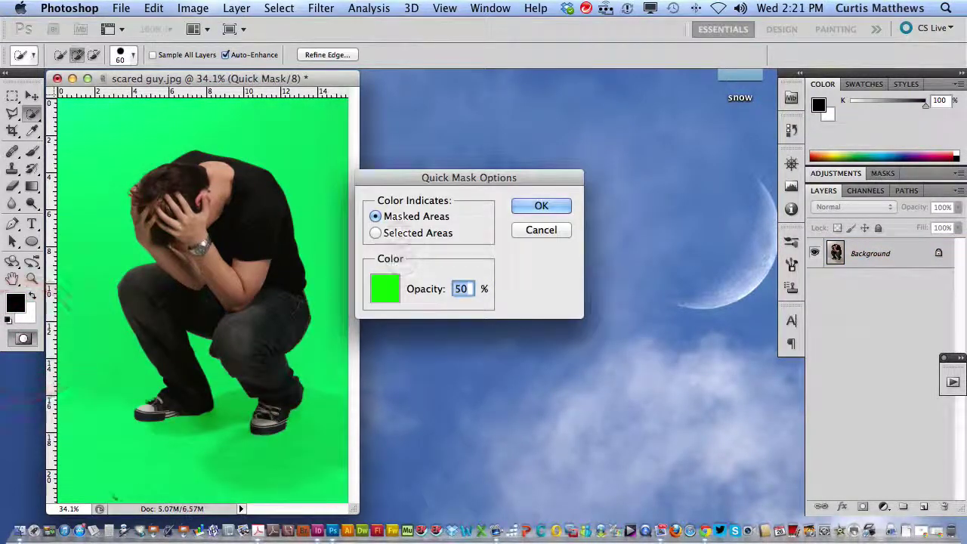
left_click(393, 231)
left_click(541, 206)
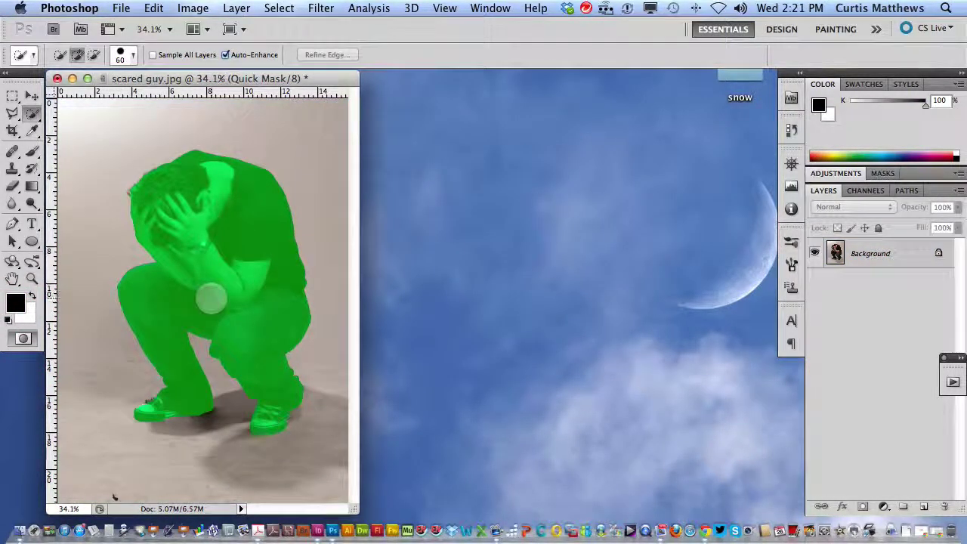
- Try the 40 px Brush in black on the floor beside the man's front leg and undo the stroke
key("super+equal")
key("super+equal")
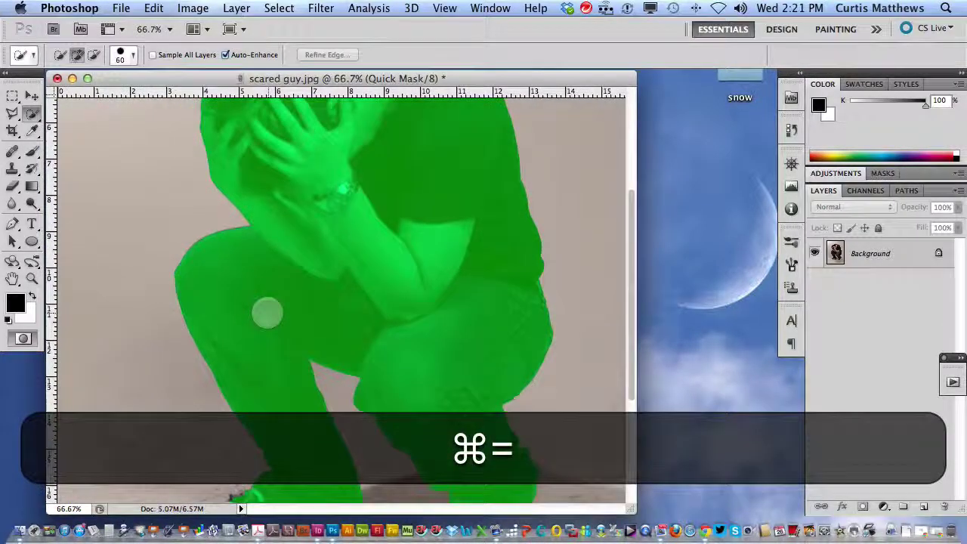
left_click_drag(285, 341, 309, 173)
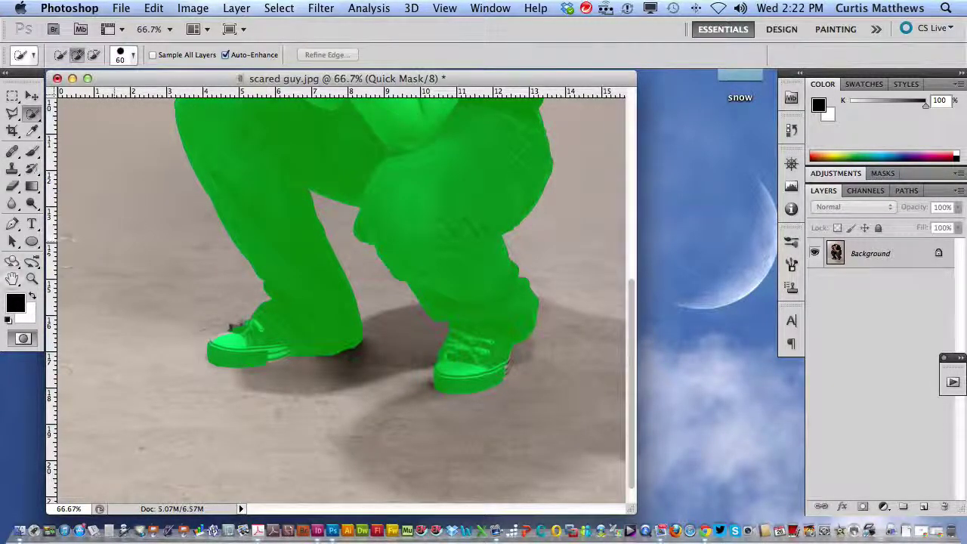
left_click(32, 151)
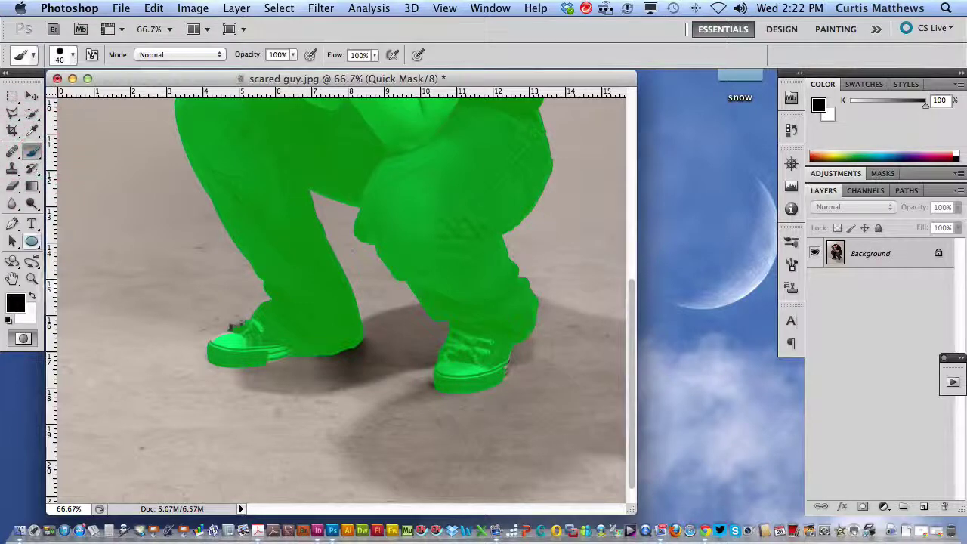
mouse_move(225, 243)
left_mouse_down()
mouse_move(206, 204)
mouse_move(215, 228)
mouse_move(196, 220)
mouse_move(182, 190)
left_mouse_up()
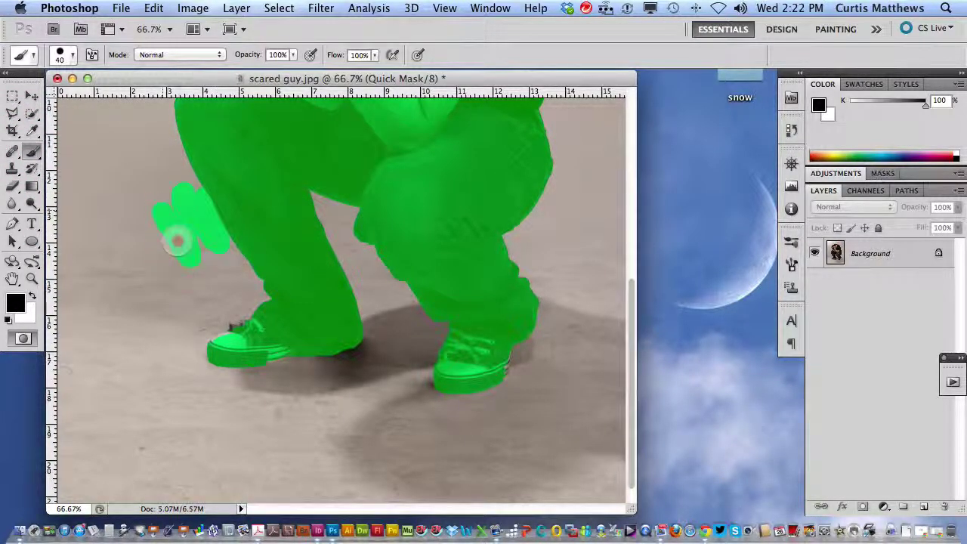
key("super+z")
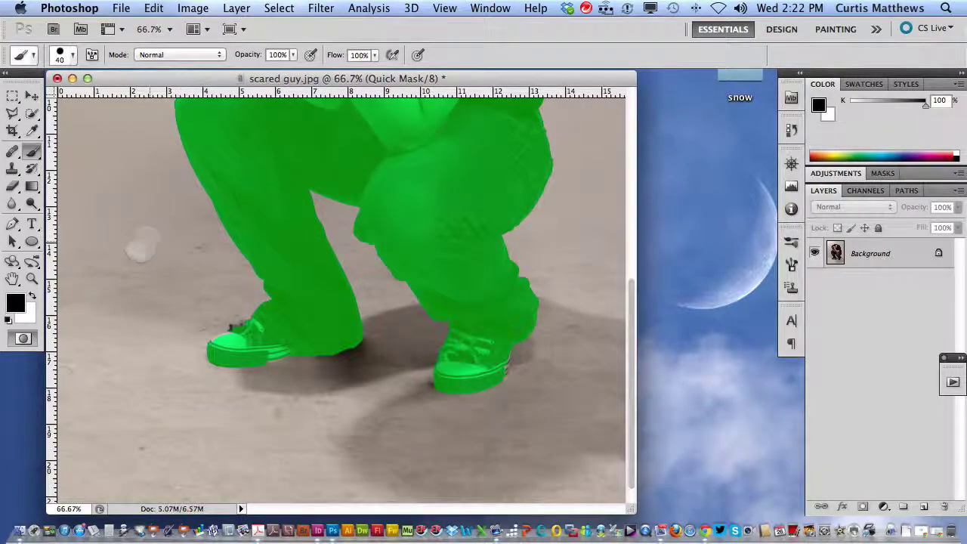
- Try a white brush stroke along the leg's mask edge, undo it, and restore the default foreground and background colours
left_click(31, 298)
mouse_move(209, 226)
left_mouse_down()
mouse_move(223, 197)
mouse_move(243, 253)
mouse_move(210, 181)
mouse_move(238, 215)
mouse_move(246, 276)
left_mouse_up()
key("super+z")
scroll(98, 281, "down", 2)
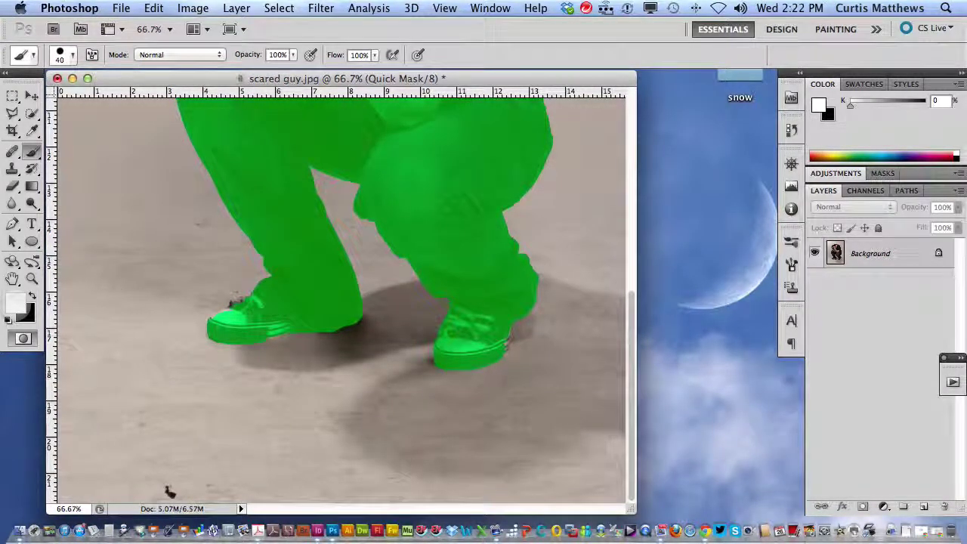
key("d")
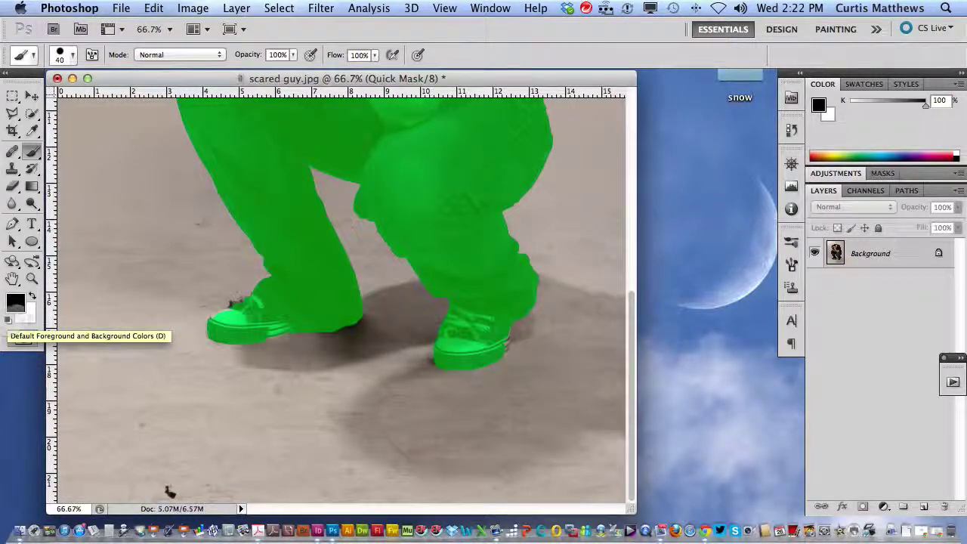
key("d")
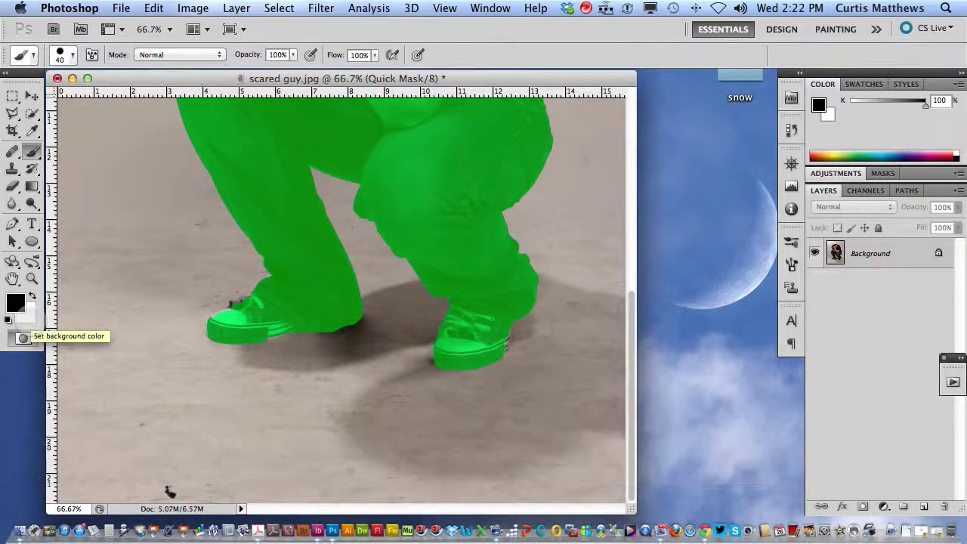
- Paint in black with the 40 px Brush along the left shoe's sole and the right shoe's heel to add them to the mask
key("x")
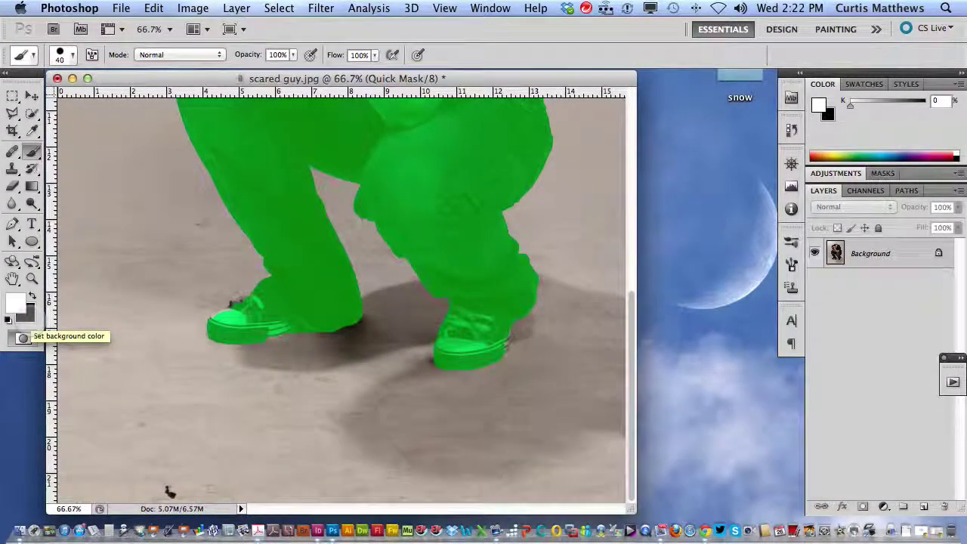
key("x")
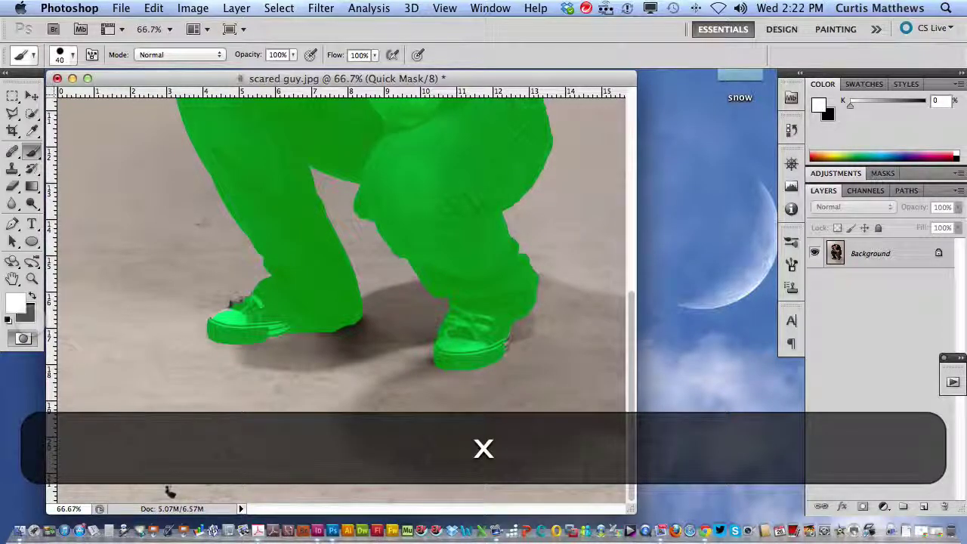
key("x")
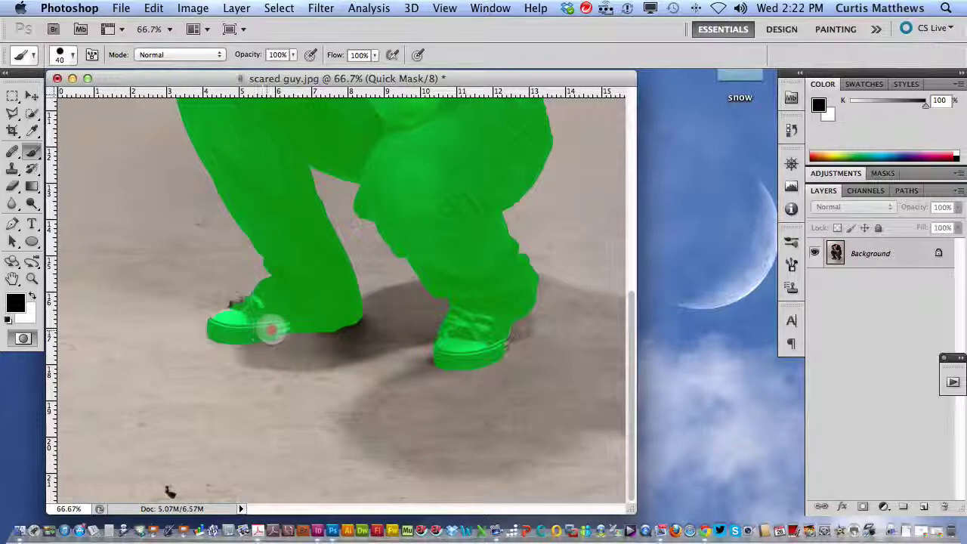
left_click_drag(292, 320, 552, 334)
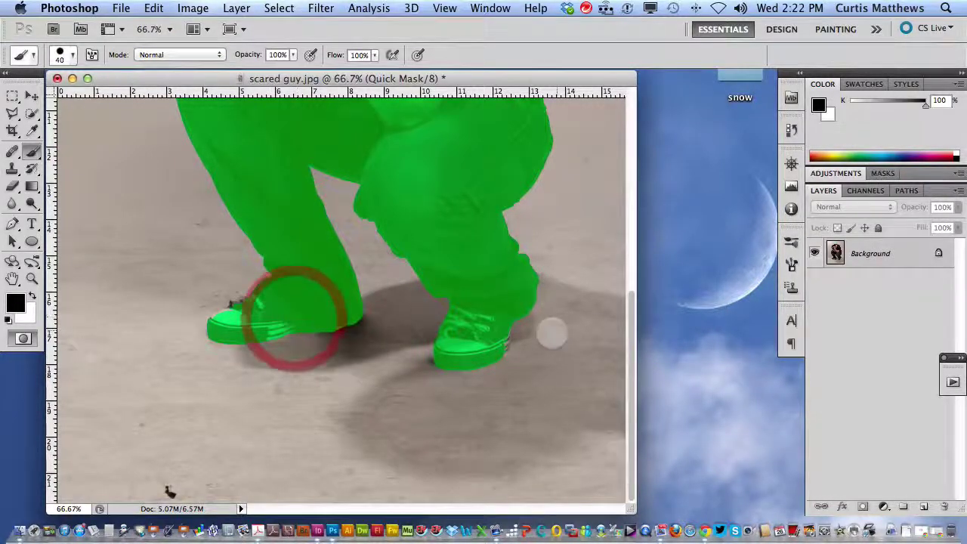
left_click(499, 340)
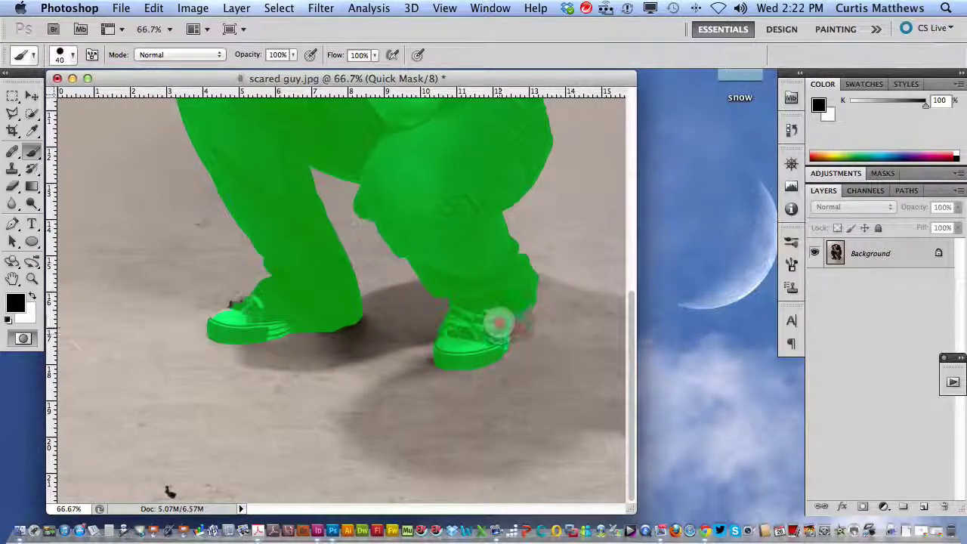
- Paint the left shoe's laces and toe into the mask and touch up the right shoe
key("space")
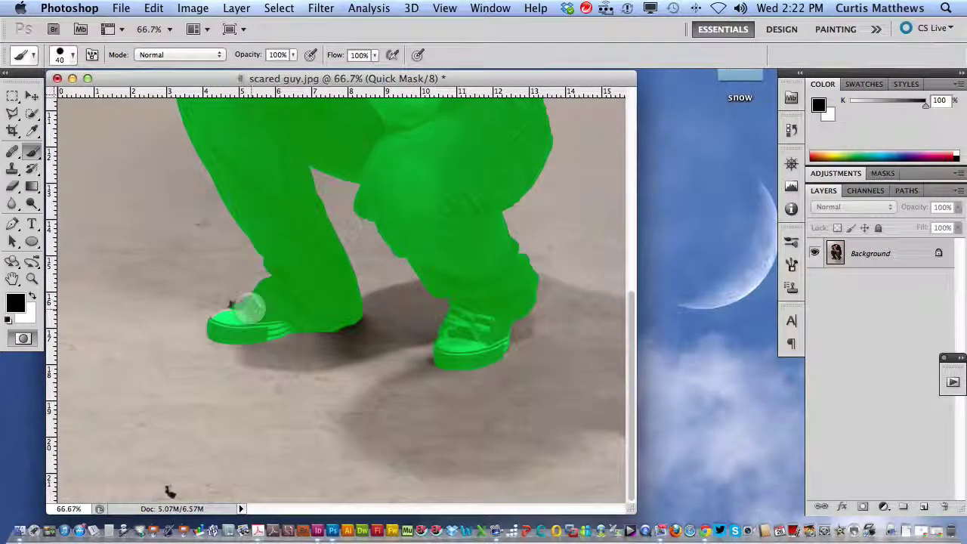
left_click(236, 310)
left_click_drag(234, 312, 214, 324)
key("space")
left_click(465, 349)
- Reduce the Brush to 8 px and paint the unmasked hair tuft at the forehead into the mask in black
scroll(327, 259, "up", 10)
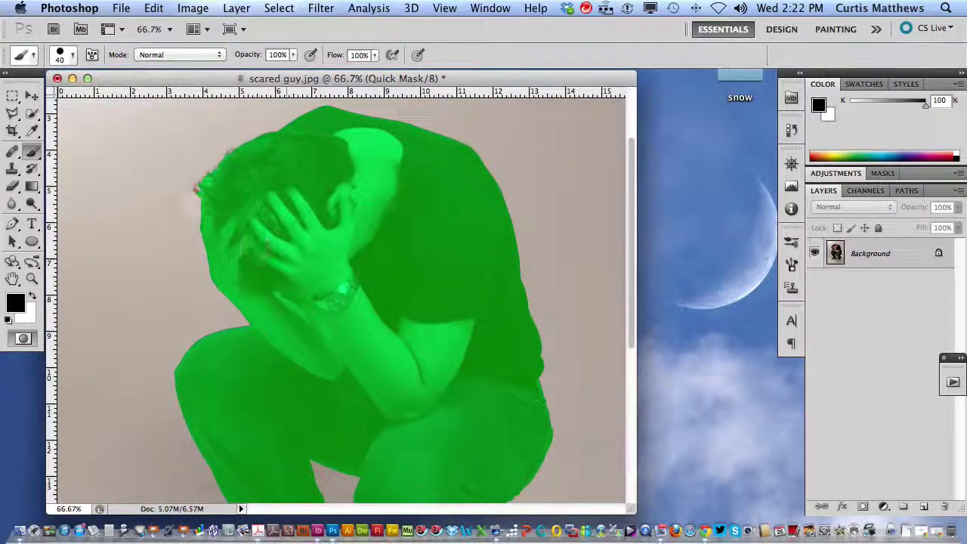
key("super+equal")
key("super+equal")
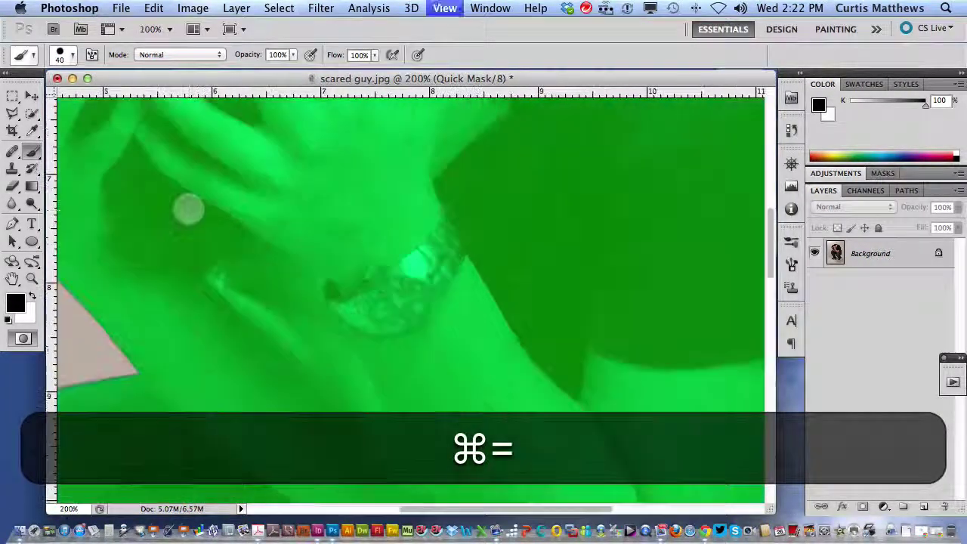
key("space")
mouse_move(156, 193)
left_mouse_down()
mouse_move(244, 297)
mouse_move(362, 380)
left_mouse_up()
left_click_drag(265, 220, 324, 254)
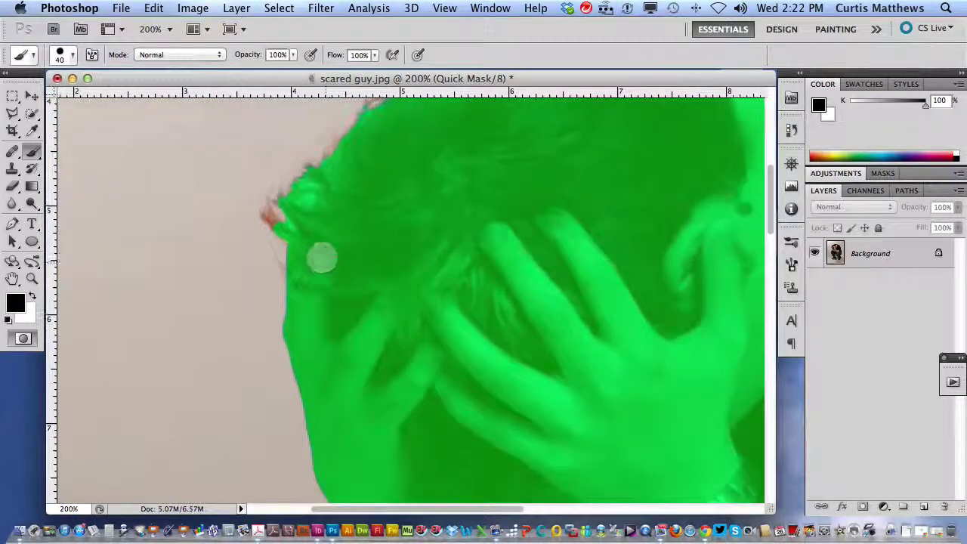
scroll(270, 227, "right", 5)
key("bracketleft")
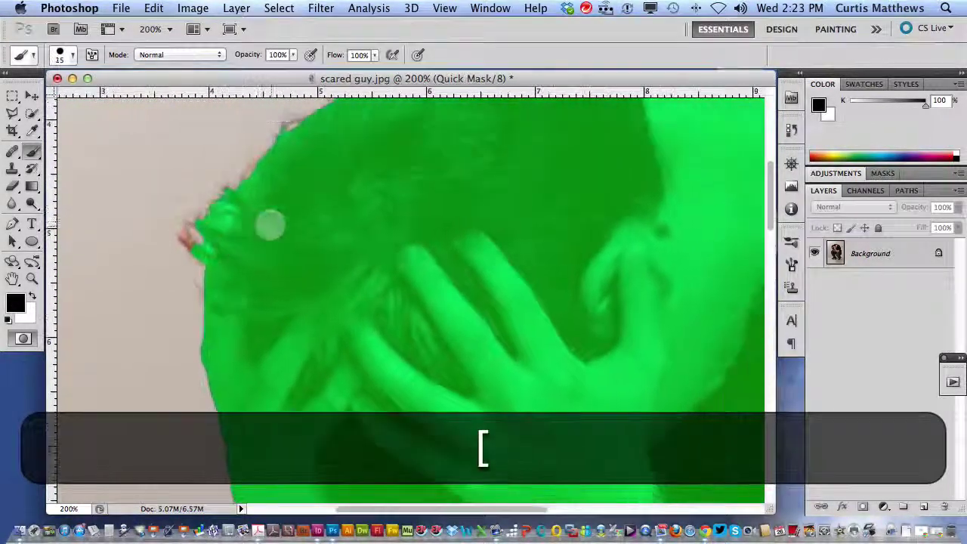
key("bracketleft")
key("bracketleft")
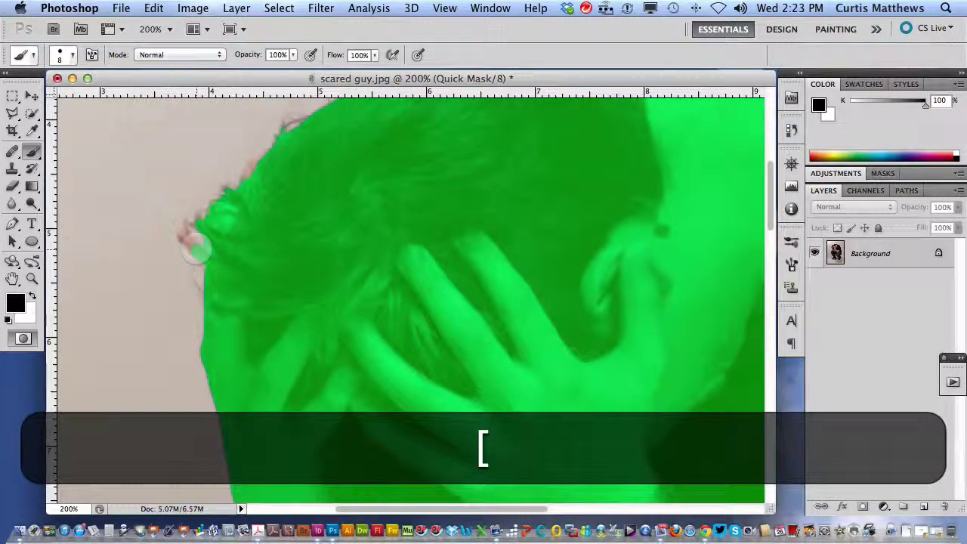
mouse_move(195, 250)
left_mouse_down()
mouse_move(184, 242)
mouse_move(199, 256)
left_mouse_up()
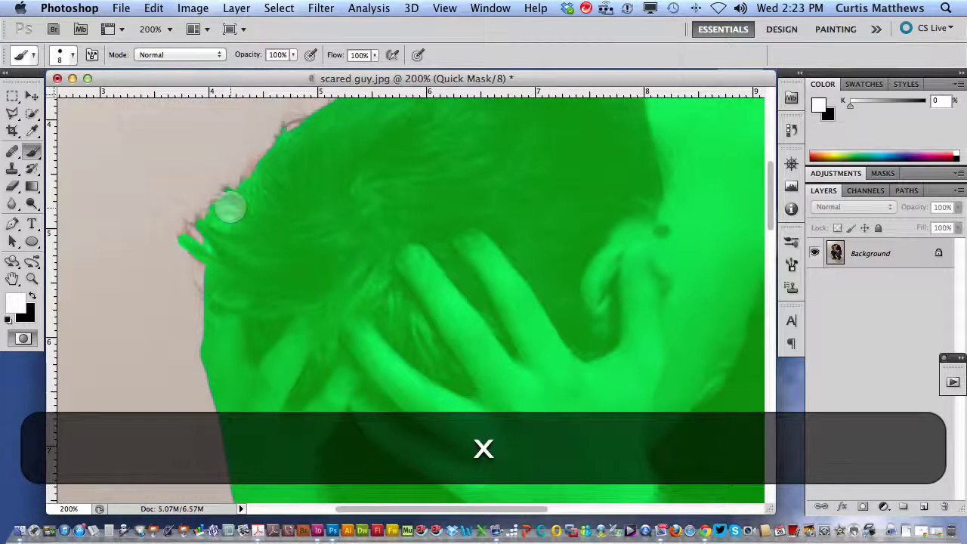
- Paint the background gaps between the forehead hair tufts out of the mask with a 7 px white Brush, and undo the last stroke
key("x")
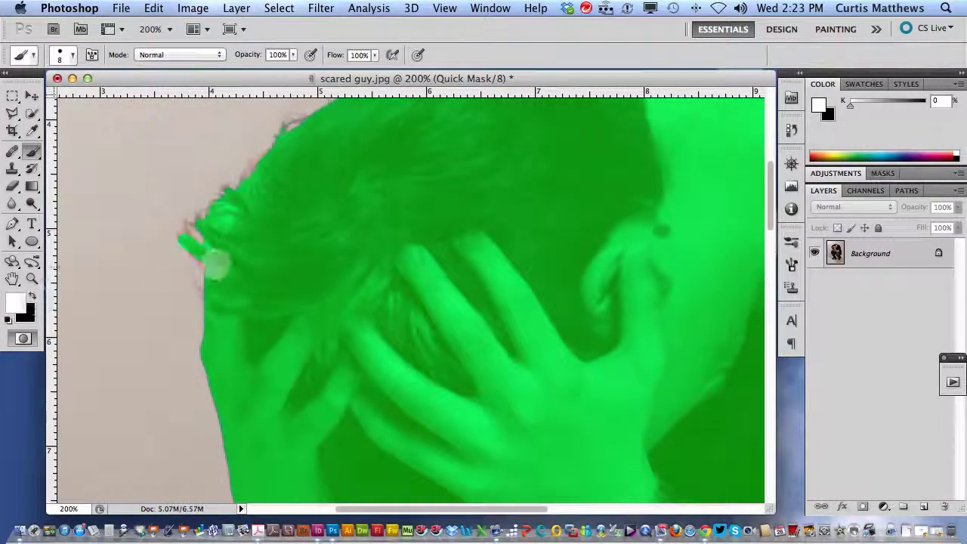
key("bracketleft")
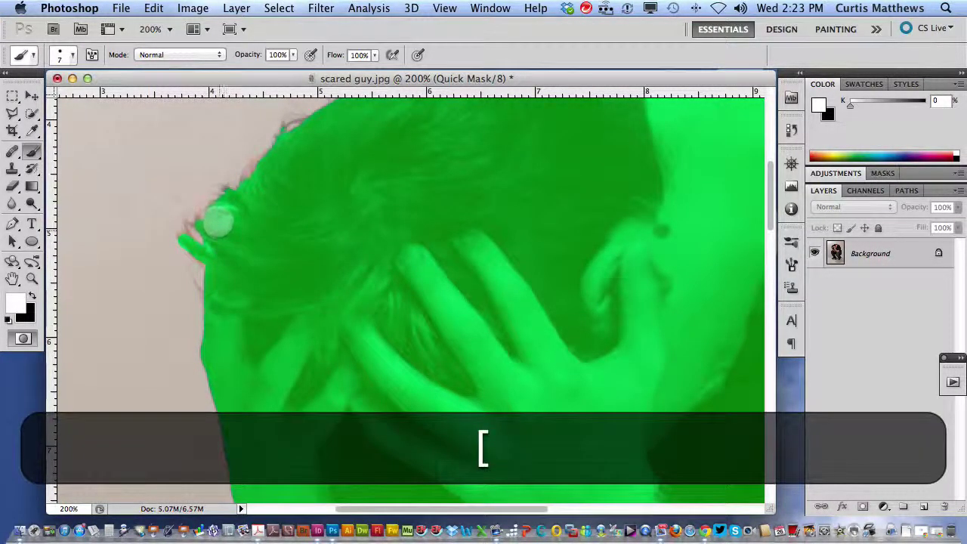
mouse_move(198, 240)
left_mouse_down()
mouse_move(194, 233)
mouse_move(198, 242)
mouse_move(226, 222)
mouse_move(217, 210)
mouse_move(232, 208)
left_mouse_up()
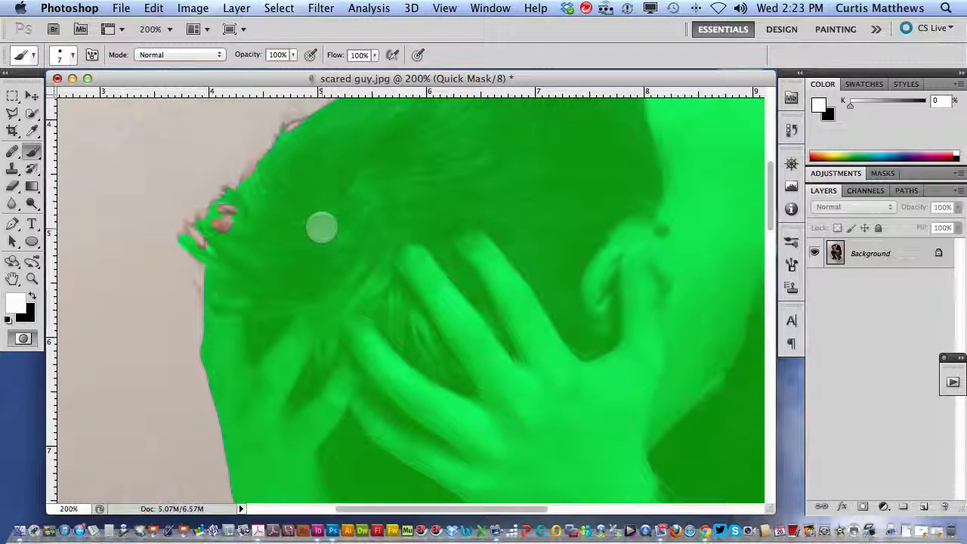
key("super+z")
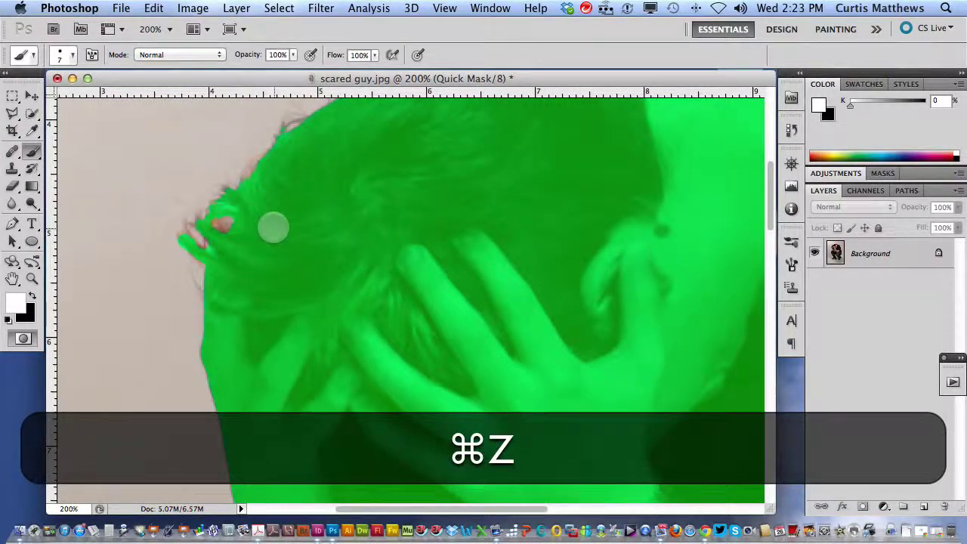
- View the whole masked figure and exit Quick Mask mode to turn the mask into a selection
key("super+minus")
key("super+minus")
key("super+minus")
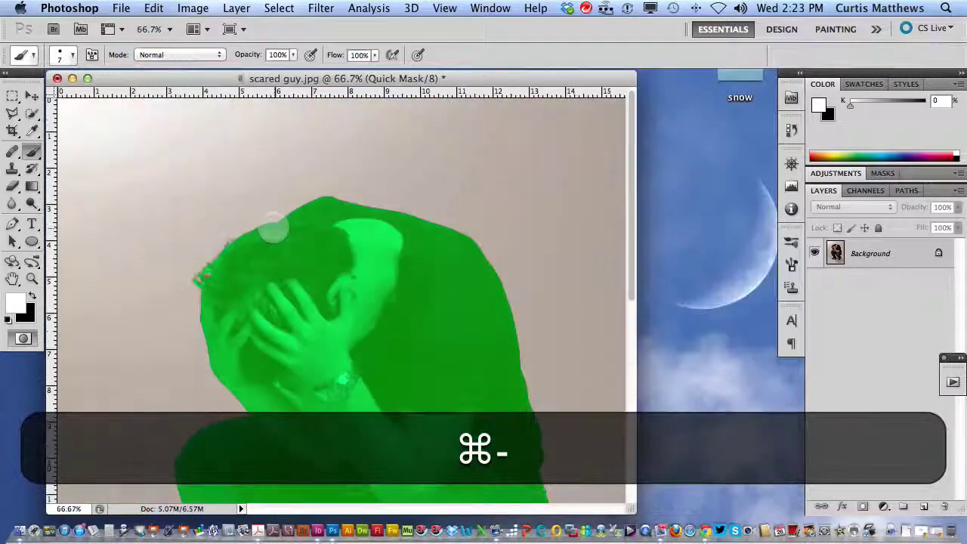
key("super+minus")
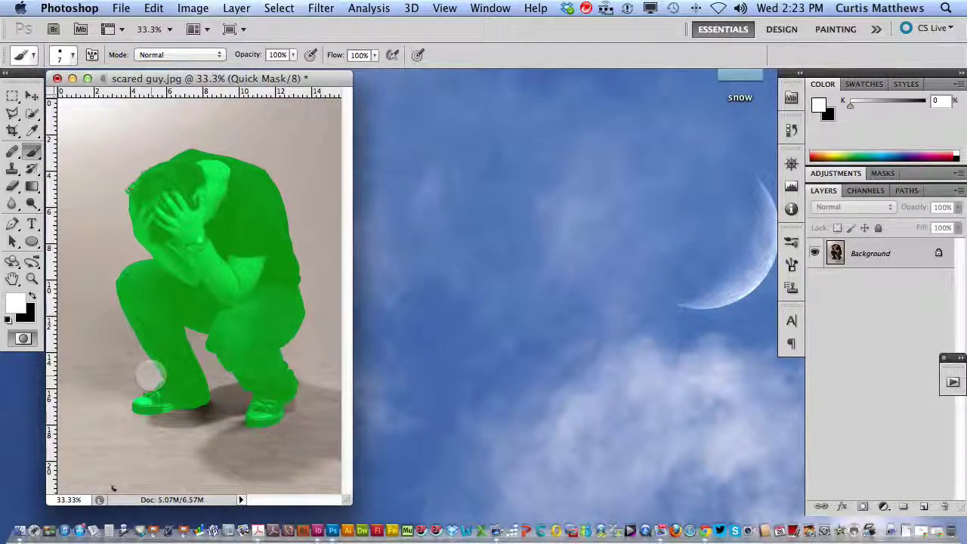
key("q")
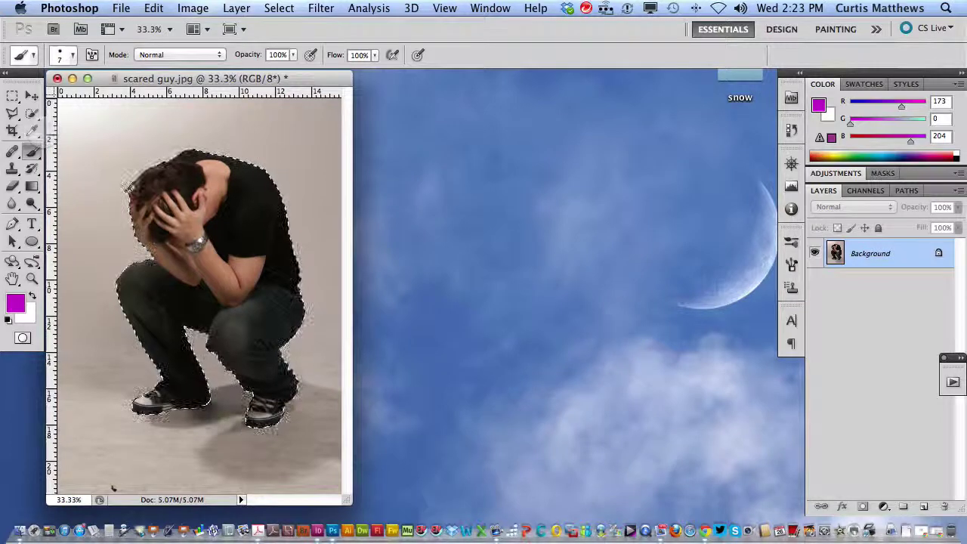
- Switch to the Quick Selection tool, open Refine Edge for the selection and place its dialog beside the image
key("w")
key("shift+w")
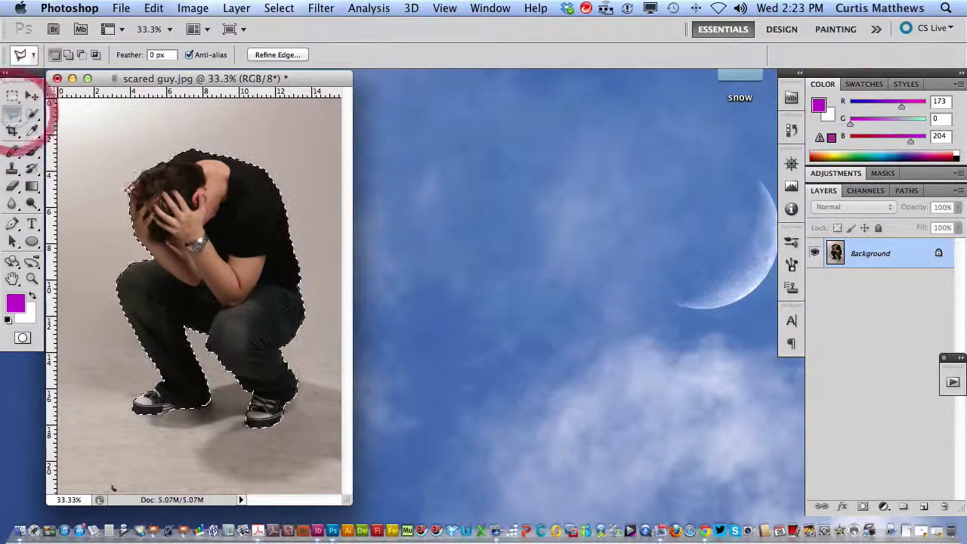
key("shift+w")
key("shift+w")
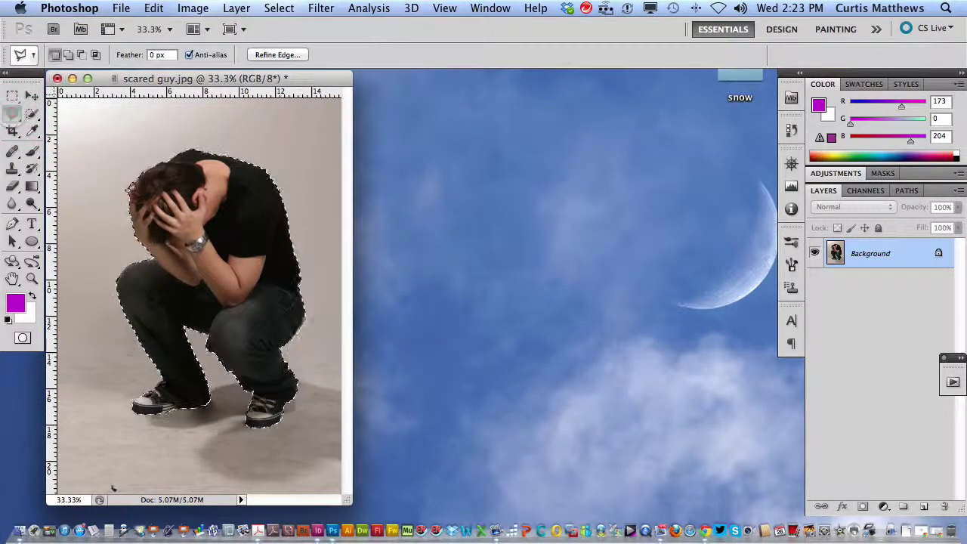
key("shift+w")
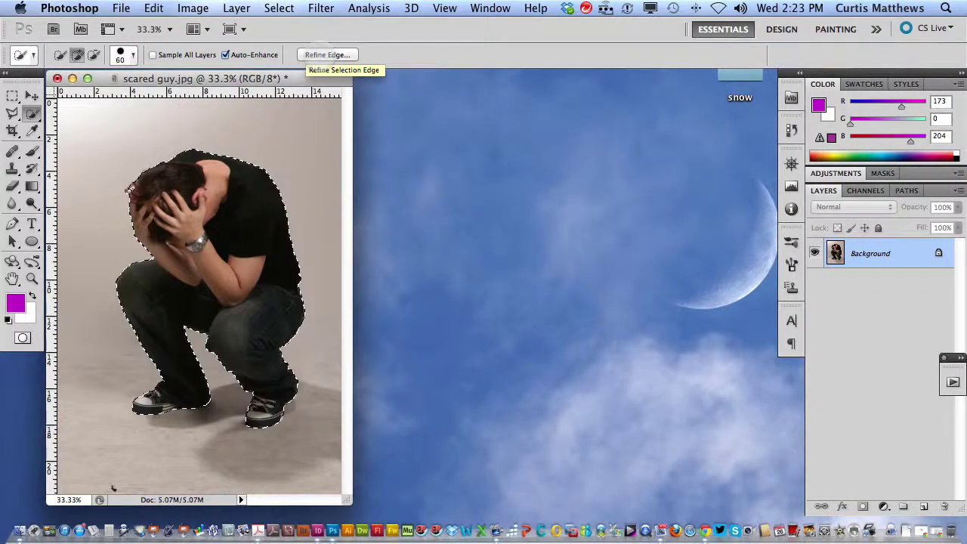
left_click(327, 55)
left_click_drag(765, 133, 442, 92)
- Compare the Refine Edge view modes, including Marching Ants, and keep the On Black view
left_click(476, 142)
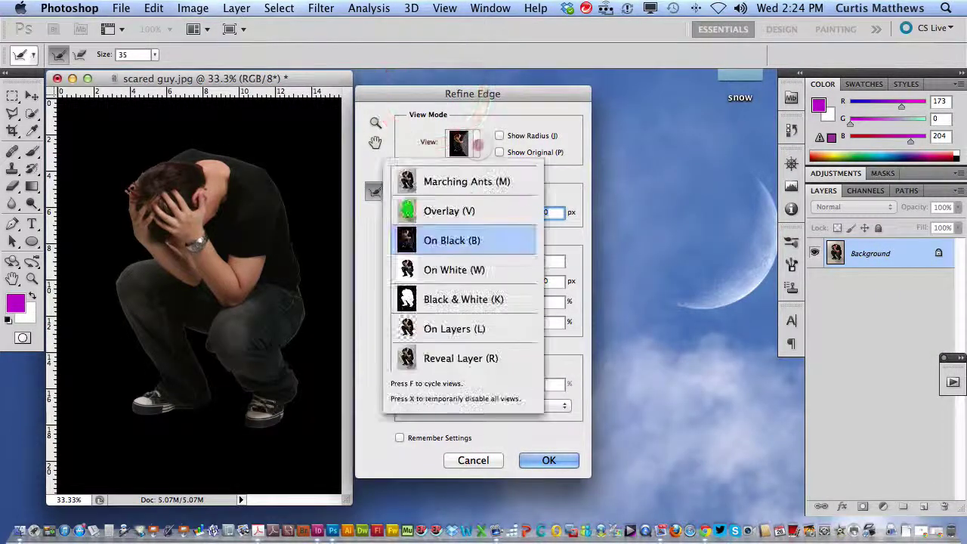
left_click(464, 180)
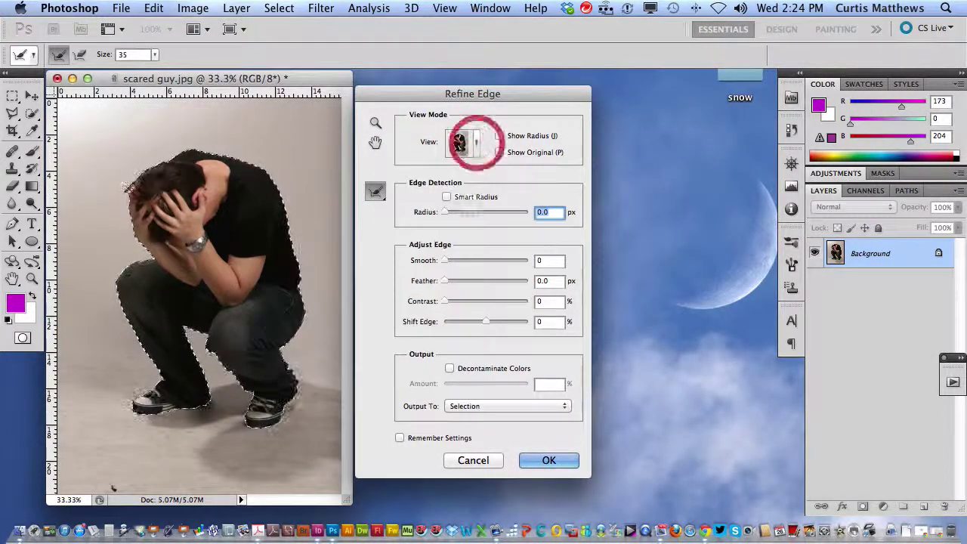
left_click(476, 142)
left_click(454, 240)
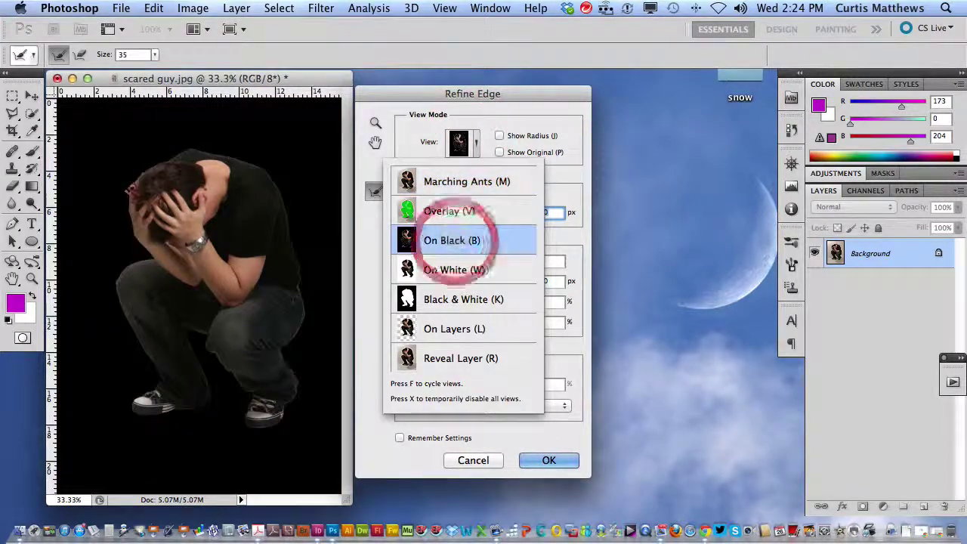
left_click(476, 142)
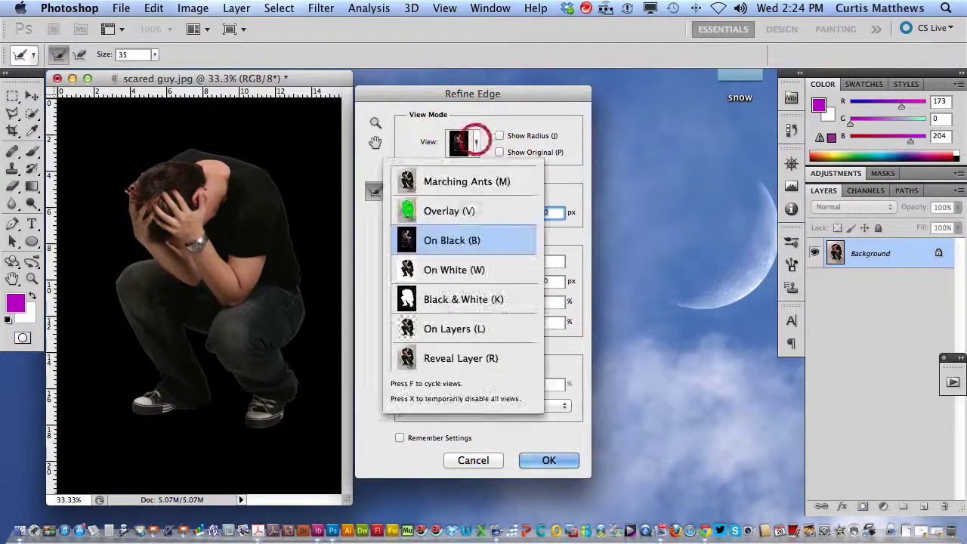
left_click(451, 269)
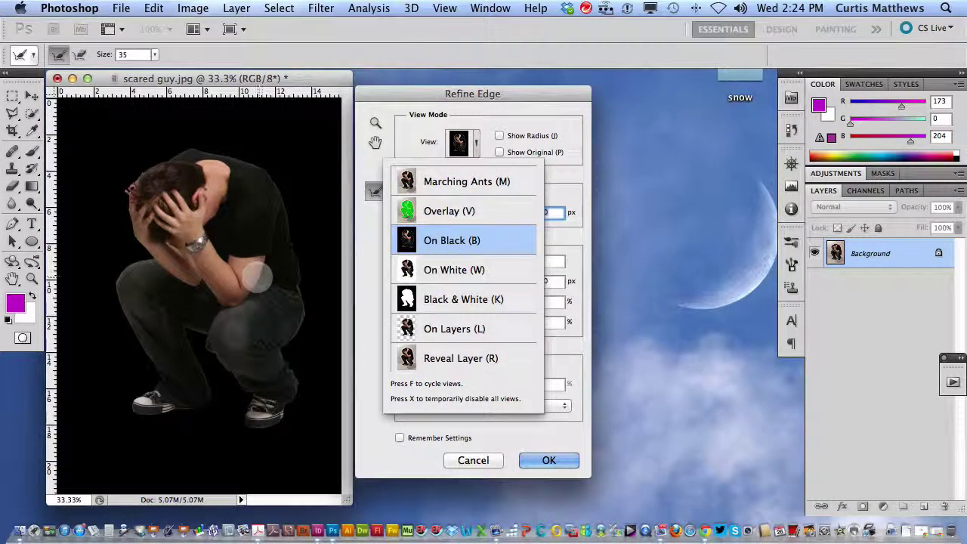
left_click(379, 90)
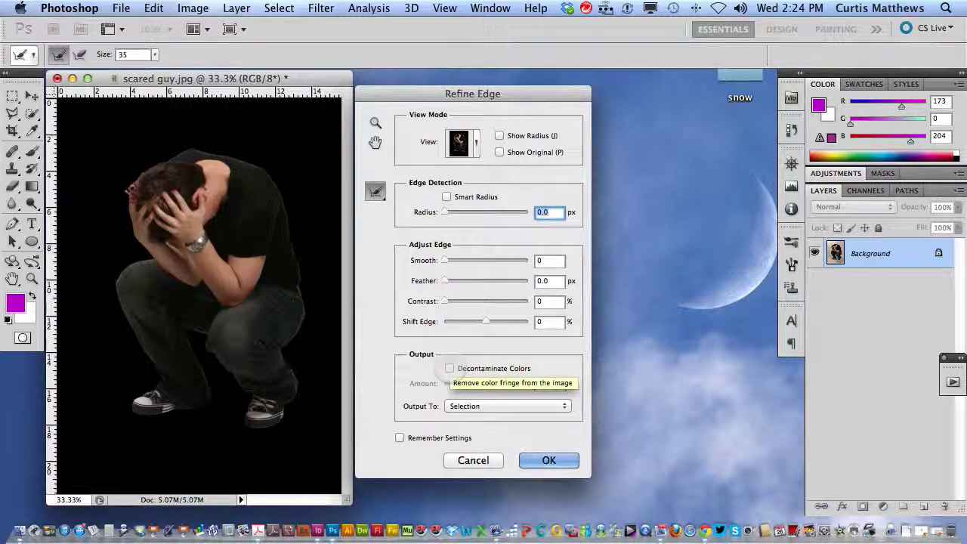
- Enable Decontaminate Colors, set Smooth to 4, and try the Feather setting before returning it to 0 px
left_click(450, 368)
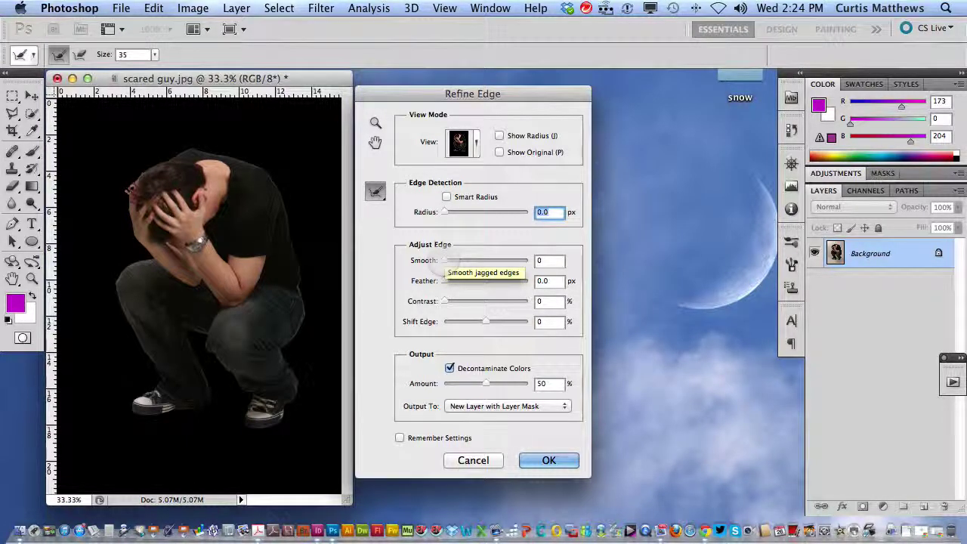
left_click_drag(444, 260, 445, 260)
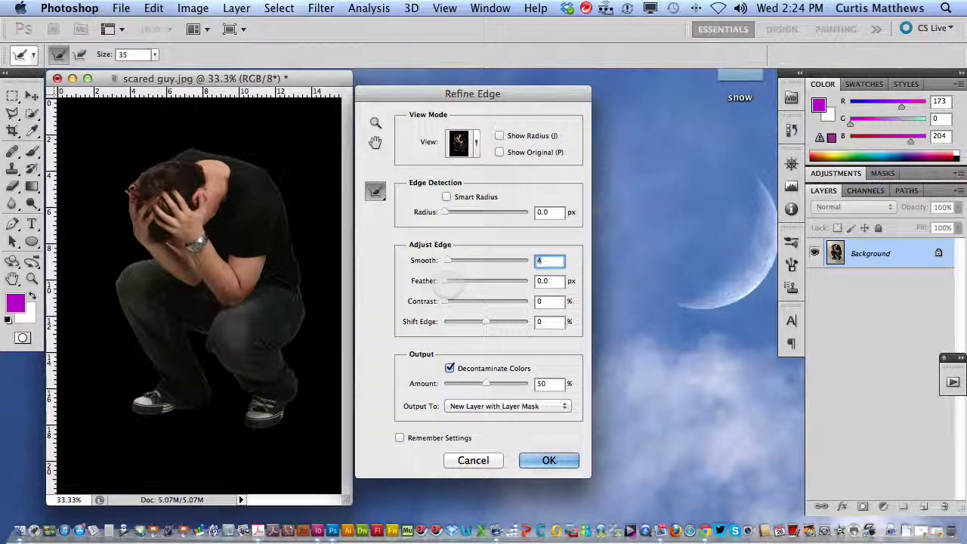
left_click_drag(448, 280, 424, 282)
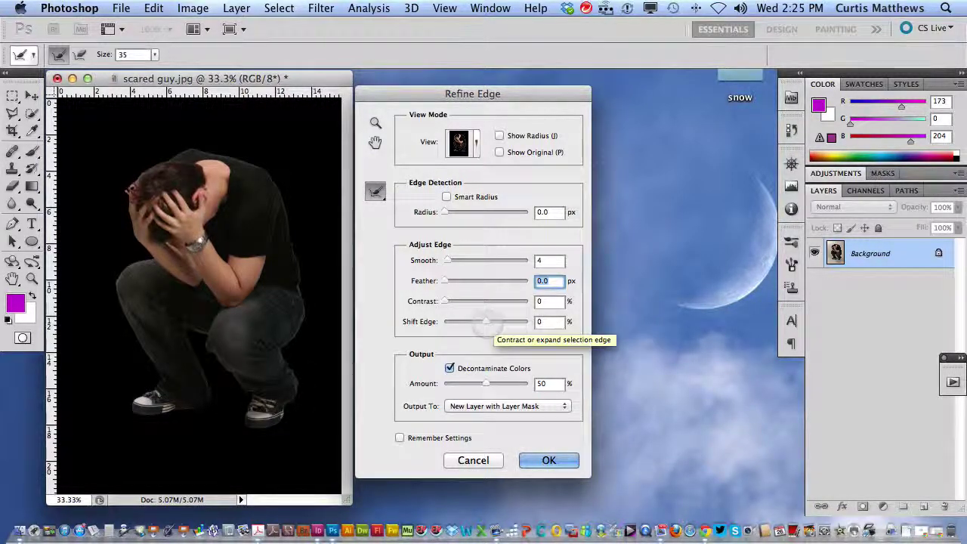
- Set Shift Edge to -9% and apply the refinement with output to New Layer with Layer Mask
left_click_drag(485, 322, 504, 322)
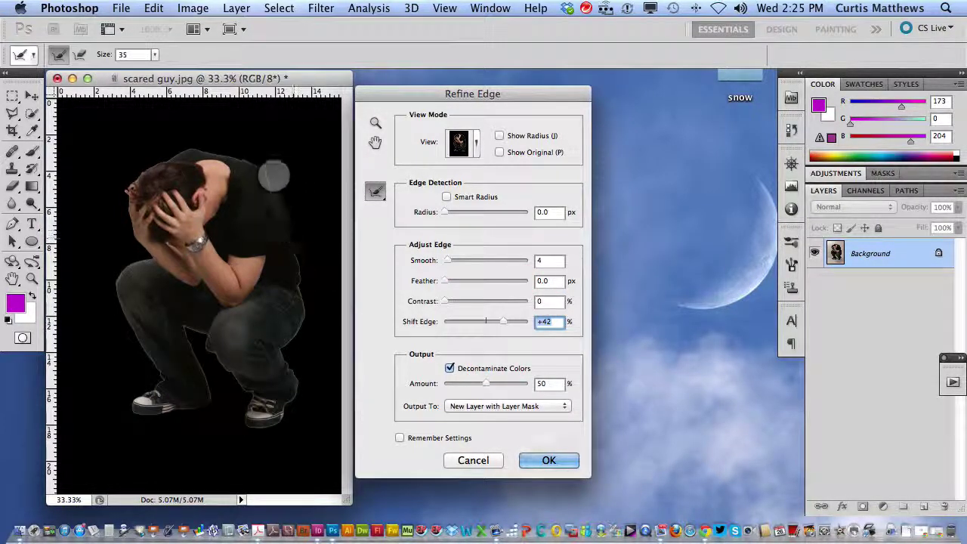
left_click_drag(503, 321, 461, 322)
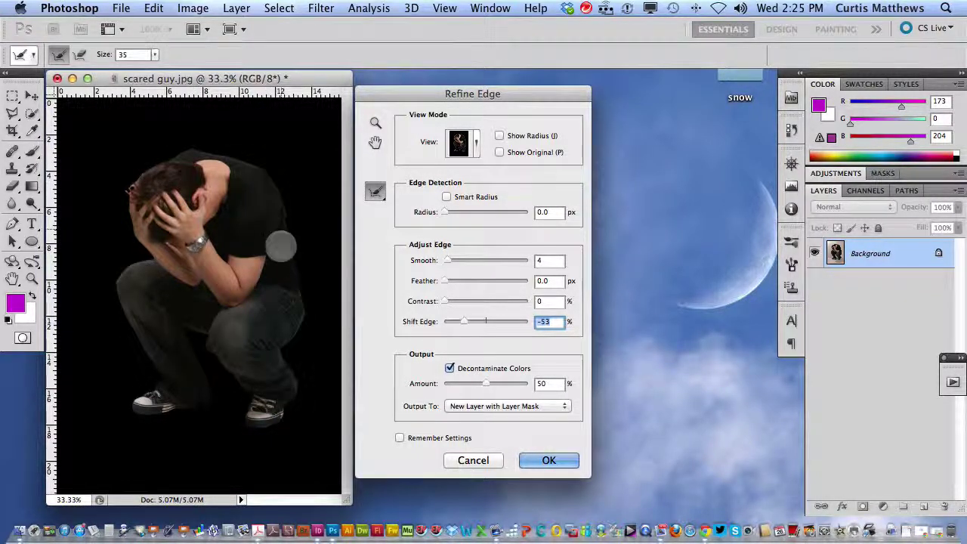
left_click_drag(464, 322, 480, 321)
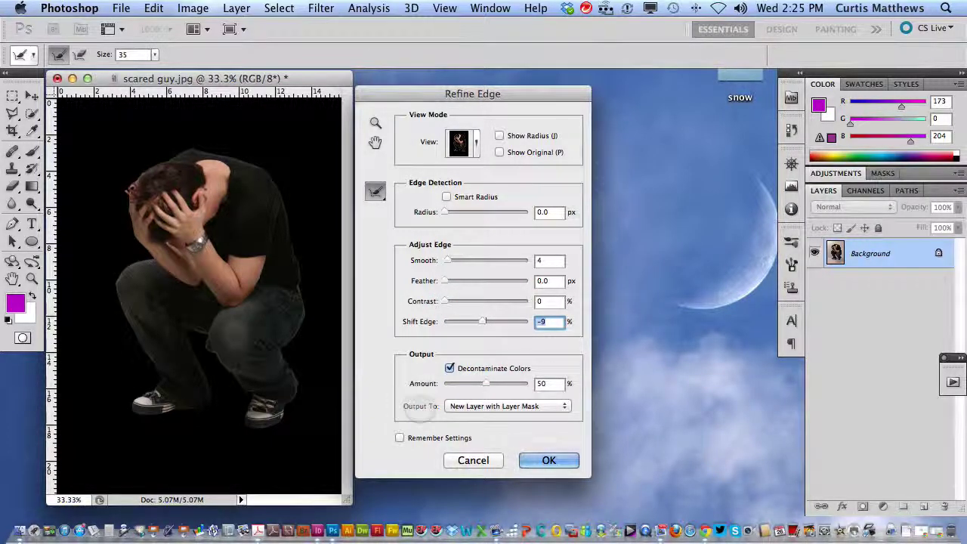
left_click(495, 405)
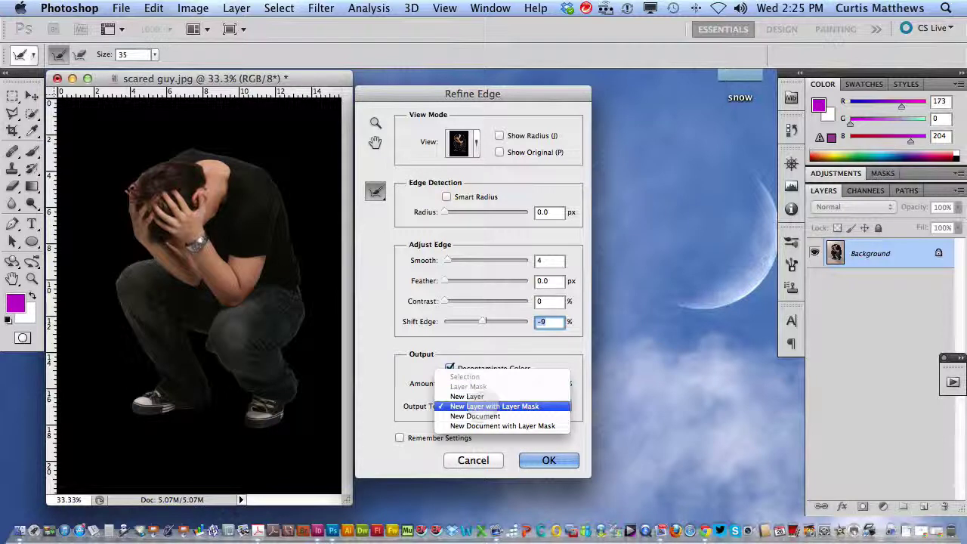
left_click(486, 407)
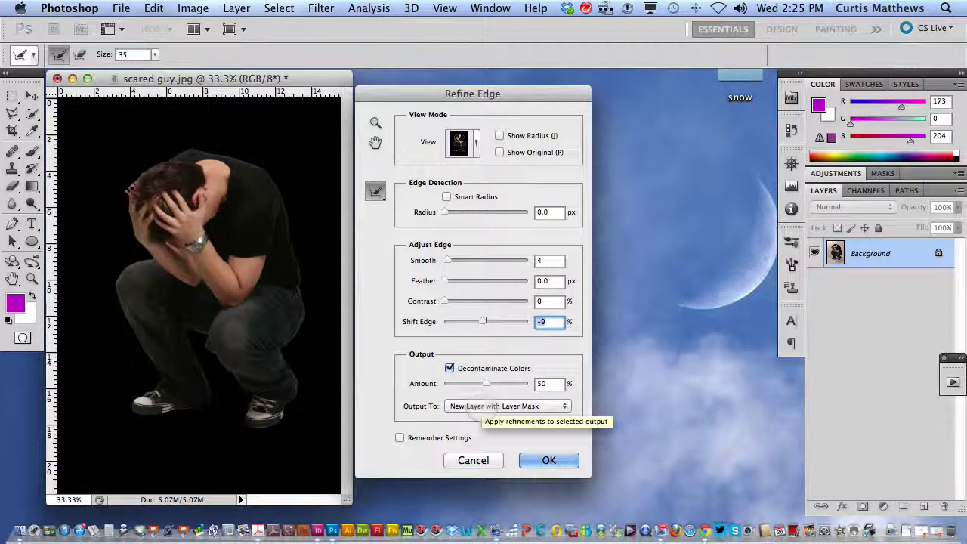
left_click(539, 462)
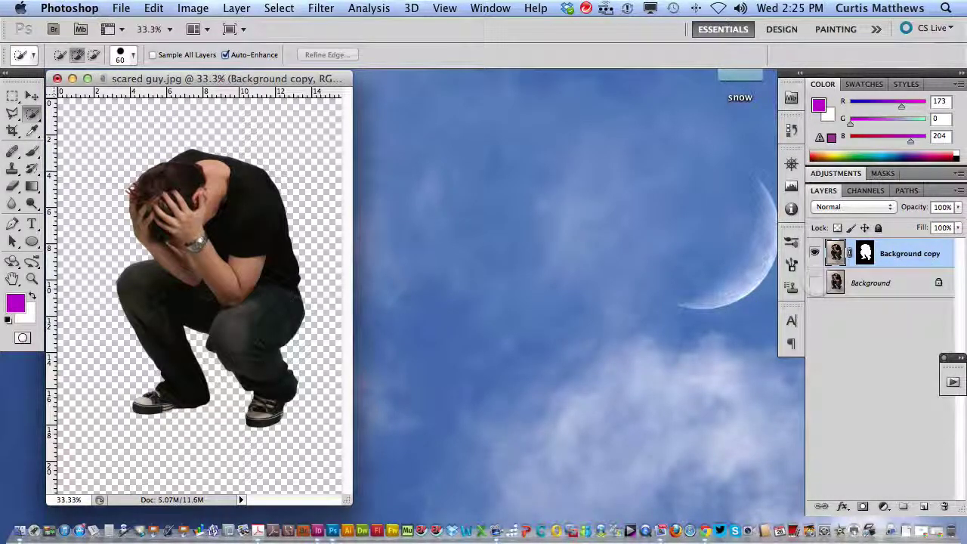
- Toggle the visibility of Background and Background copy to compare the original photo with the masked cutout
left_click(815, 282)
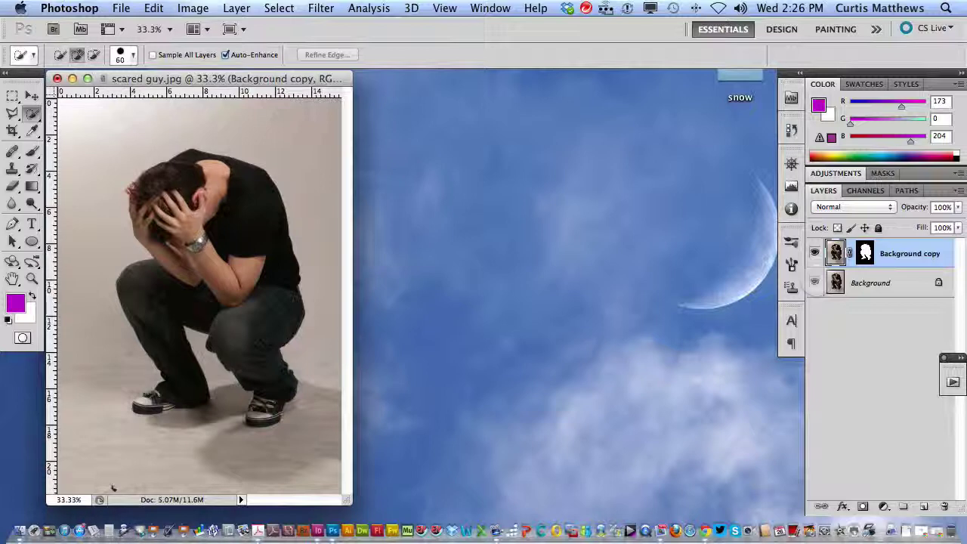
left_click(814, 282)
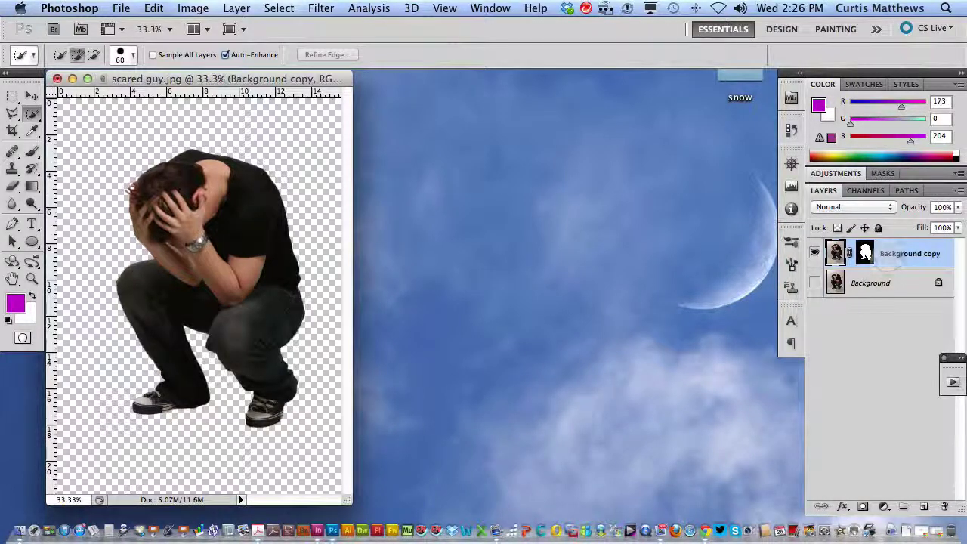
left_click(815, 283)
left_click(815, 282)
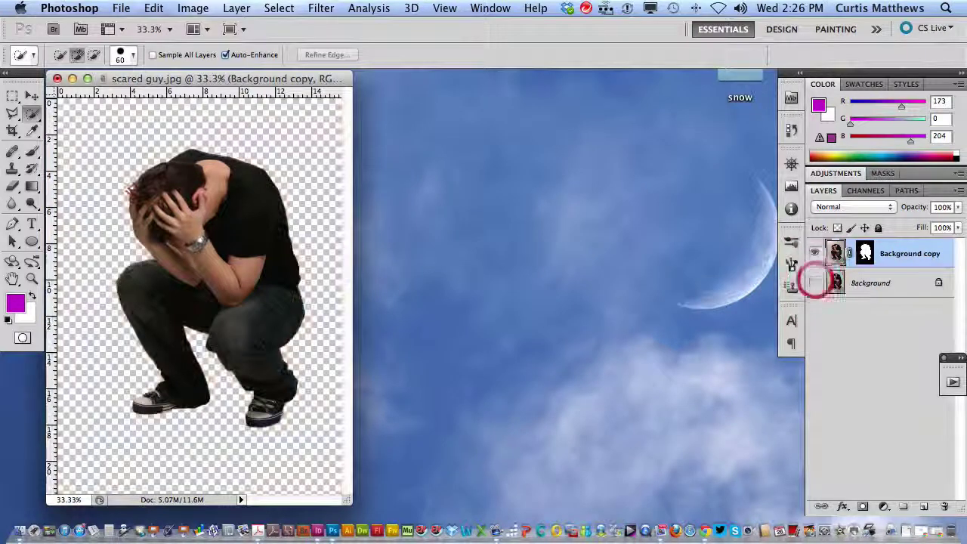
left_click(815, 253)
left_click(814, 253)
left_click(814, 282)
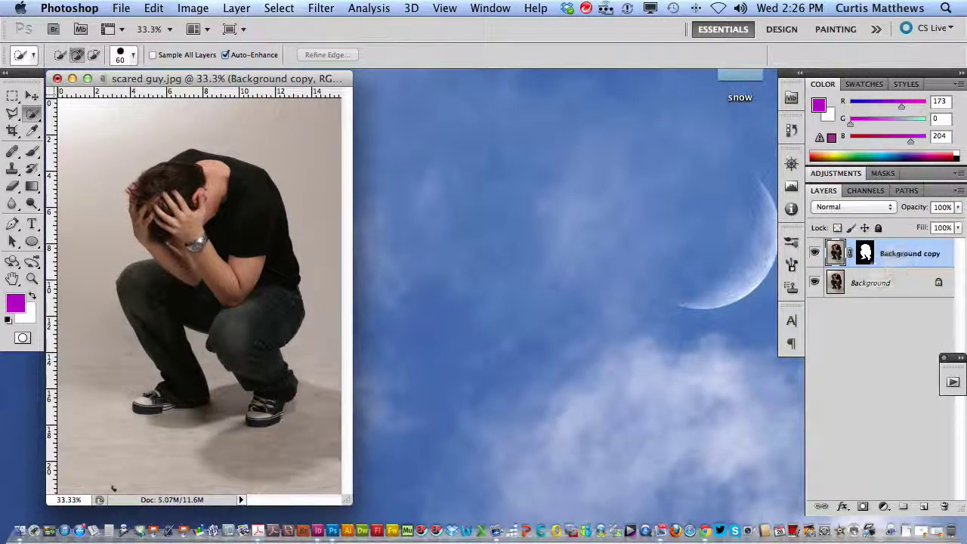
left_click(815, 283)
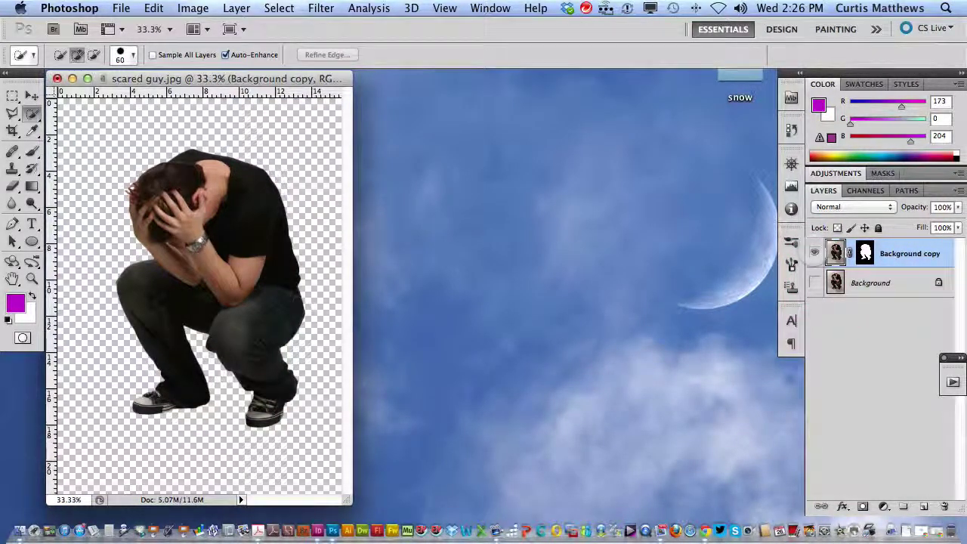
- Load the Background copy mask as a selection, hide that layer, and show and activate the Background layer
left_click(865, 254, "super")
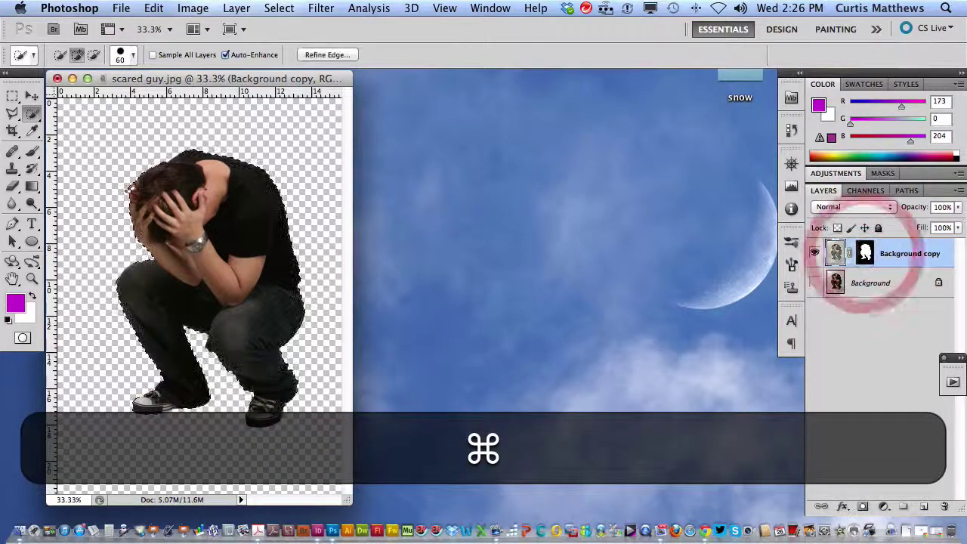
left_click(815, 254)
left_click(815, 283)
left_click(876, 283)
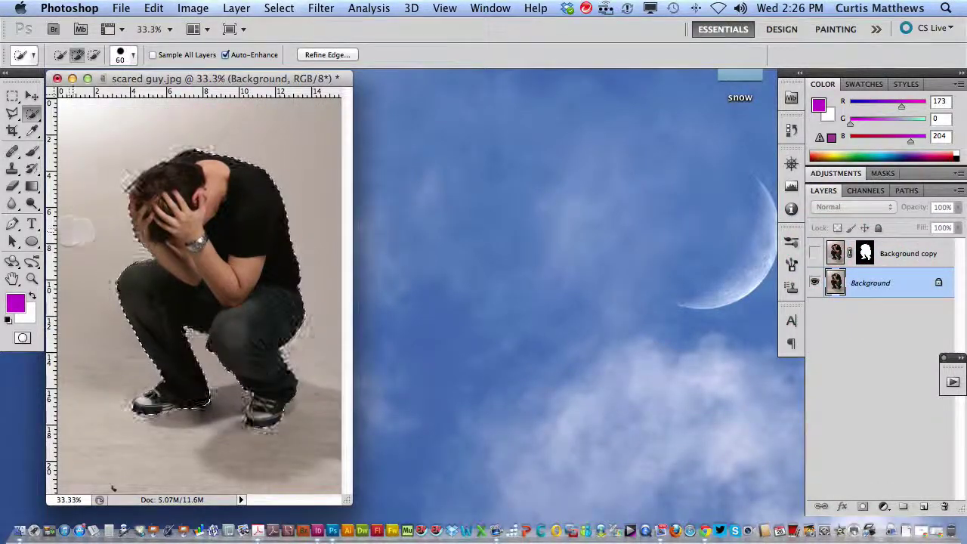
left_click(216, 223)
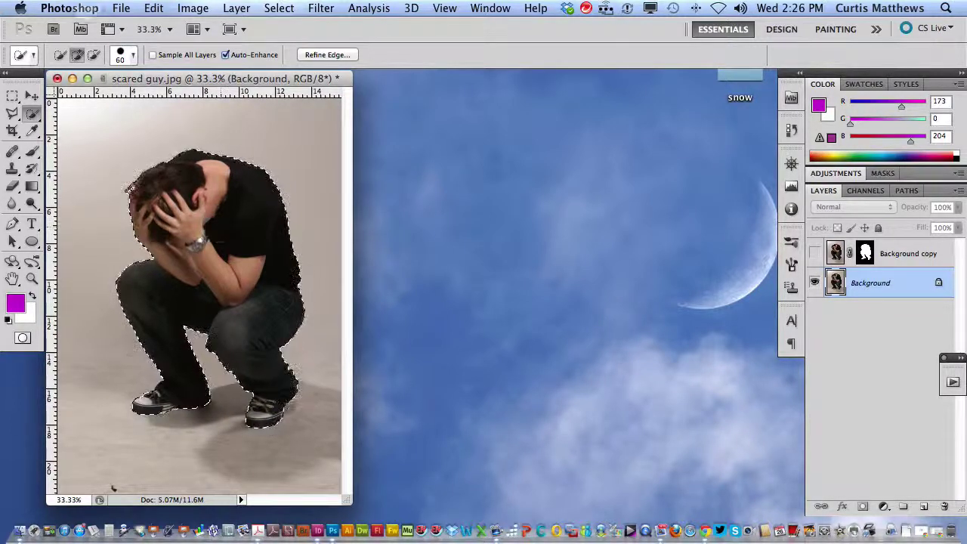
- Copy the selected man from the Background layer and paste him onto a new layer
left_click(154, 8)
left_click(166, 127)
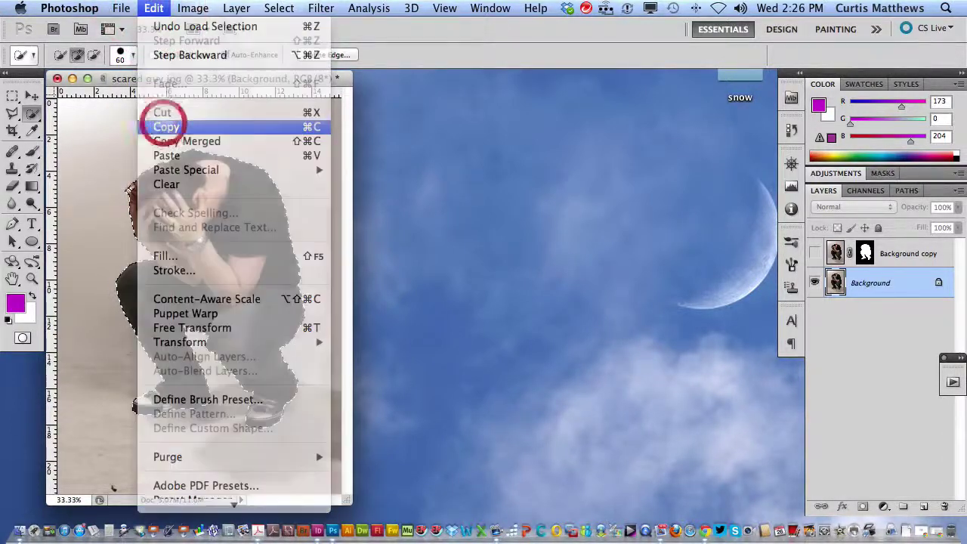
left_click(153, 8)
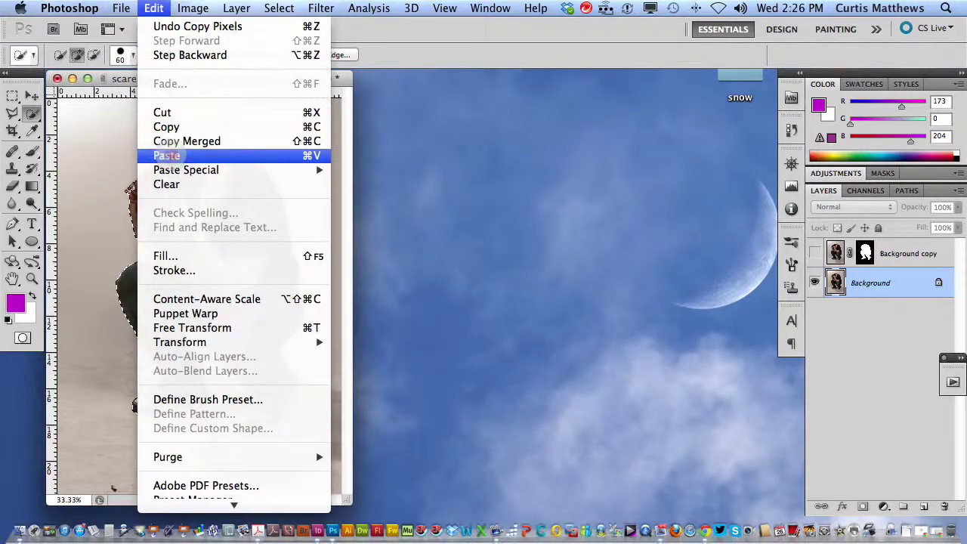
left_click(166, 155)
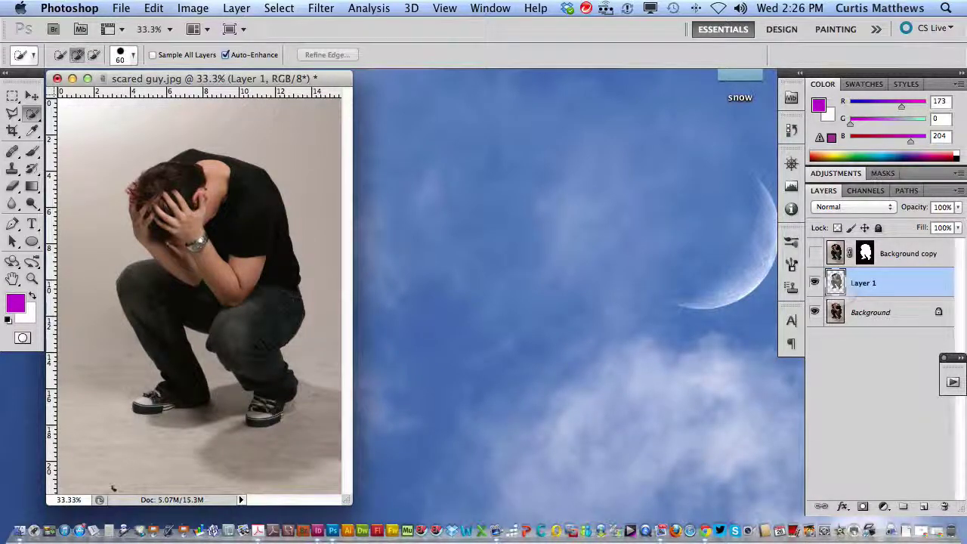
- Hide the Background and Layer 1 layers and show the masked Background copy layer instead
left_click(815, 312)
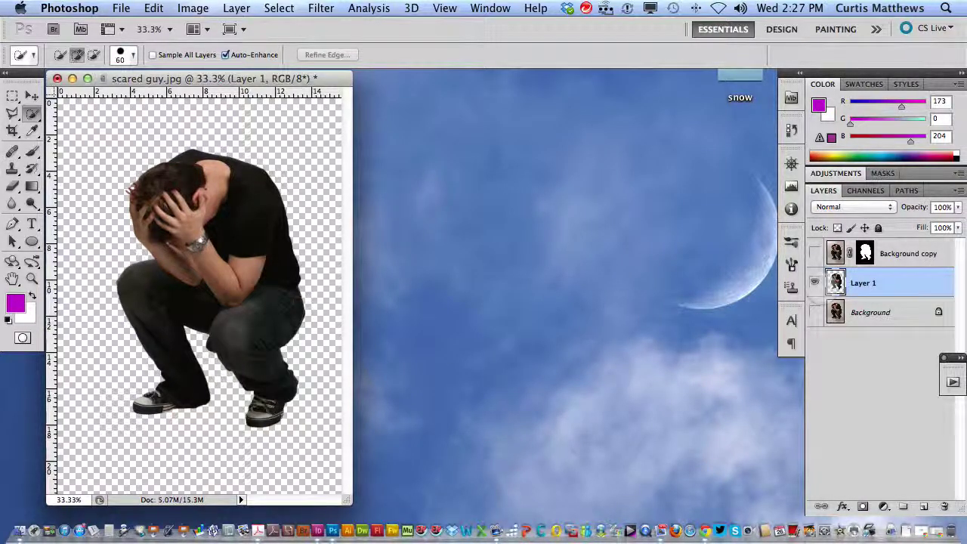
left_click(815, 283)
left_click(814, 254)
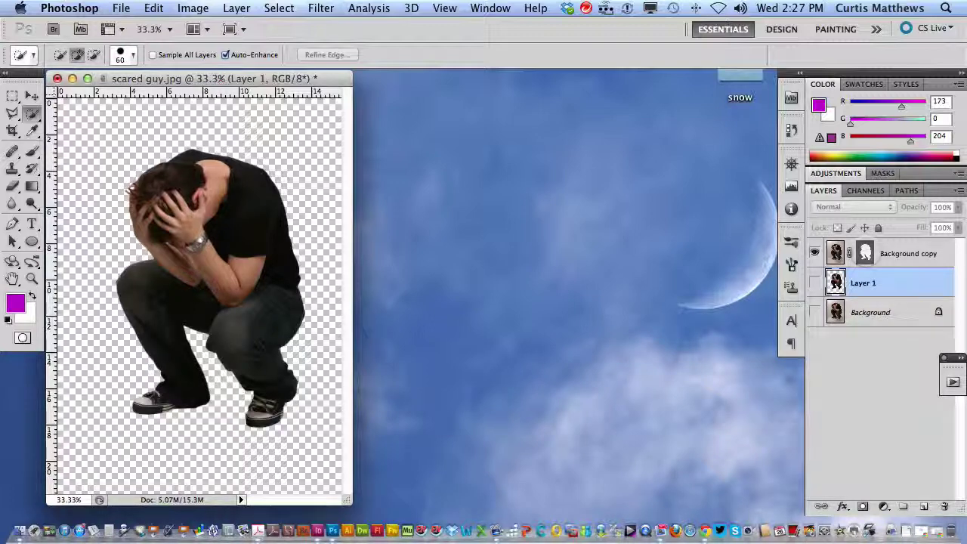
- Activate the Background copy layer, alternate between its image and its layer mask, and leave the mask active for editing
left_click(834, 253)
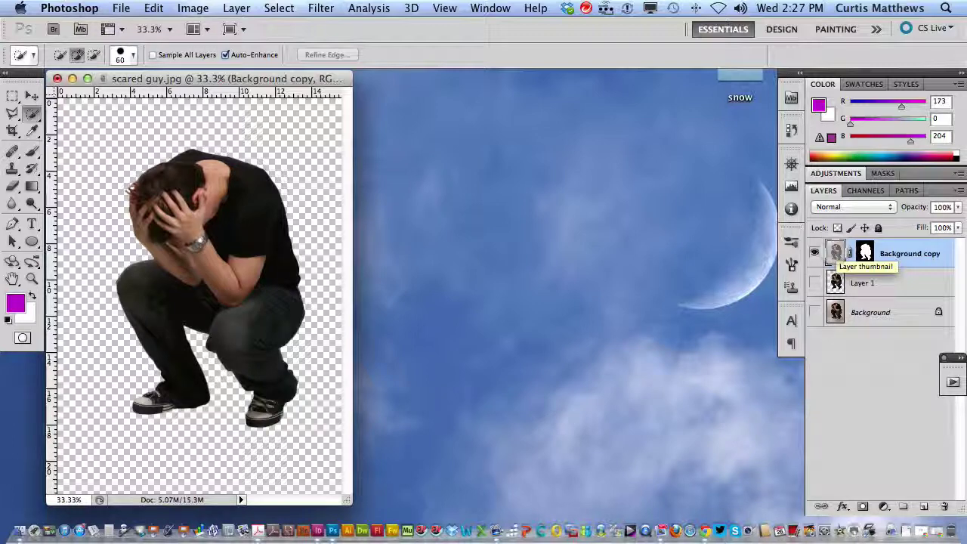
left_click(834, 253)
left_click_drag(831, 243, 834, 253)
left_click(866, 253)
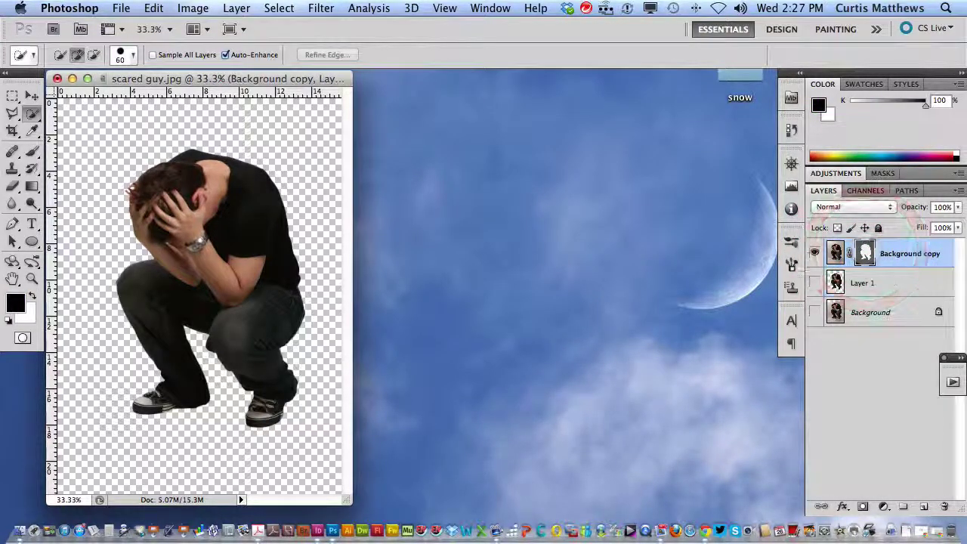
left_click(834, 254)
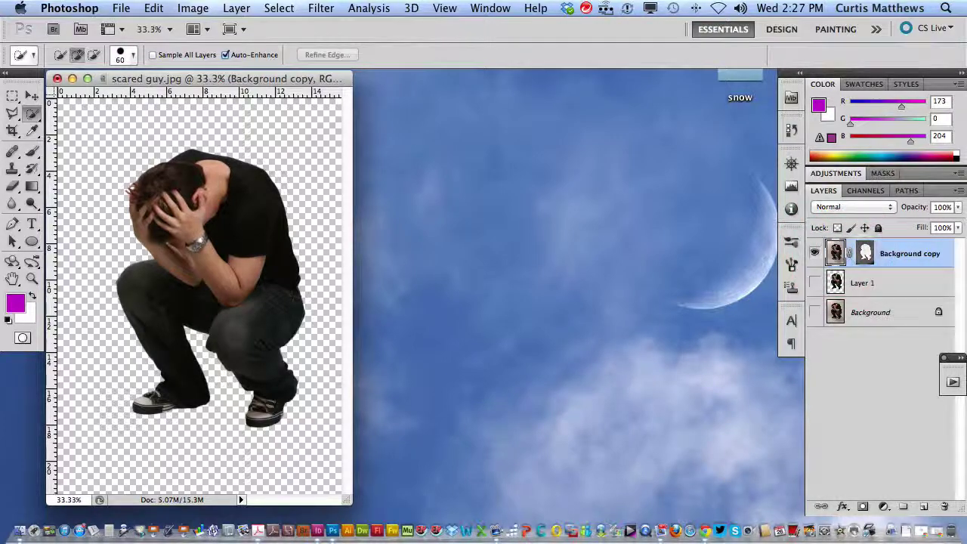
left_click(865, 254)
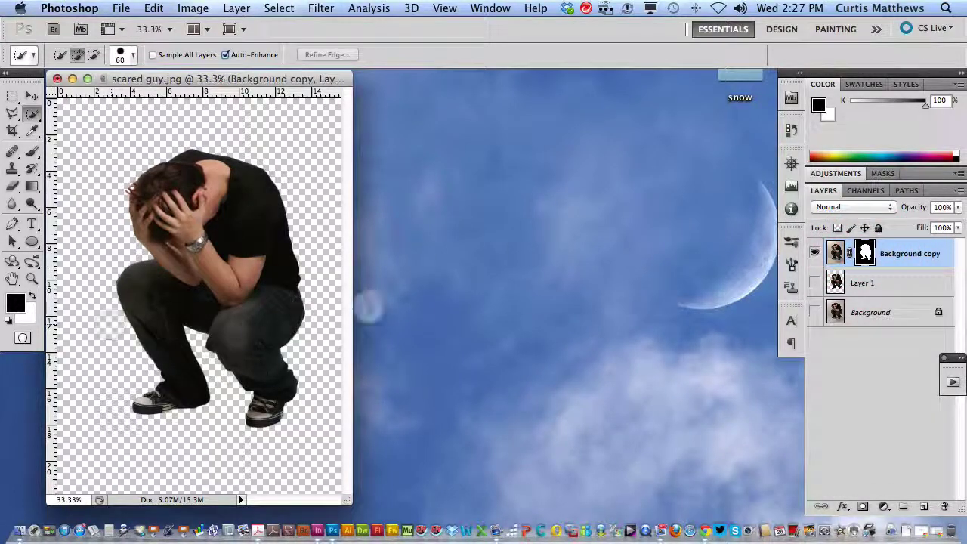
left_click(865, 255)
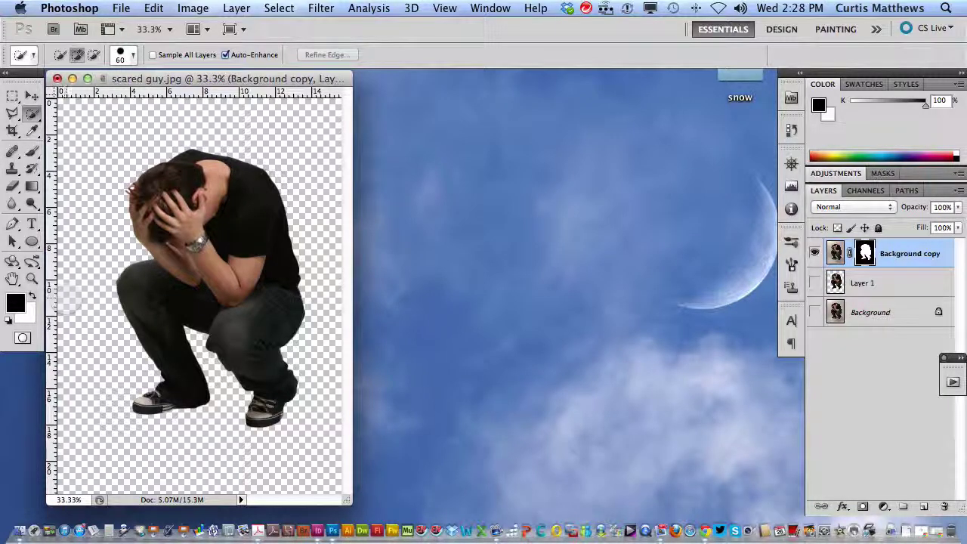
- Make white the foreground color, switch to the Brush tool and enlarge the brush to 150 px
key("x")
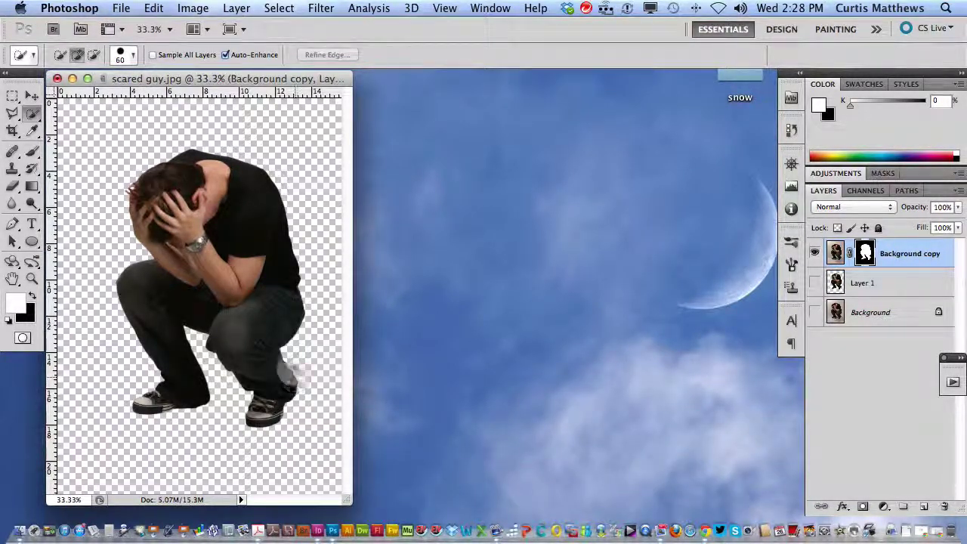
left_click_drag(285, 355, 296, 352)
key("super+d")
key("b")
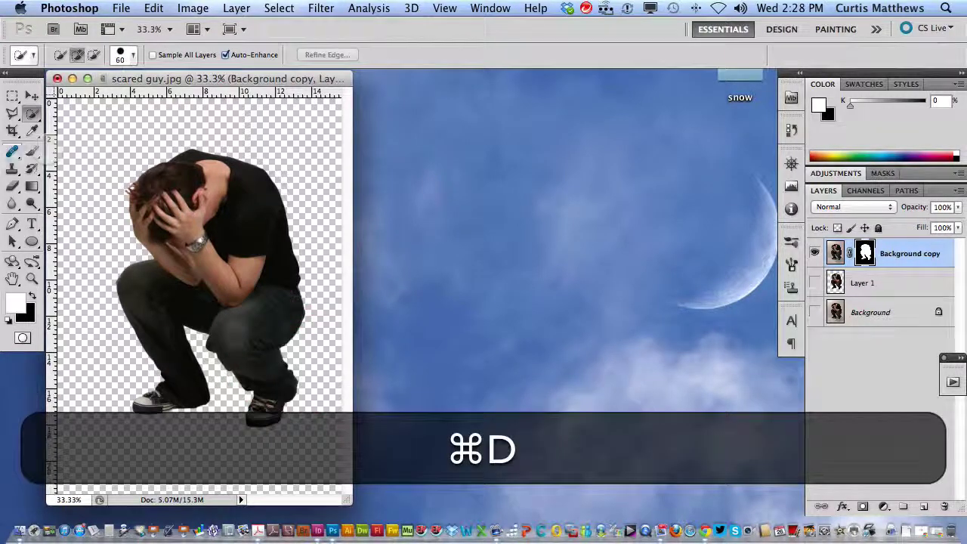
key("bracketright")
key("bracketright")
key("bracketright")
key("bracketright")
key("bracketright")
key("bracketright")
key("bracketright")
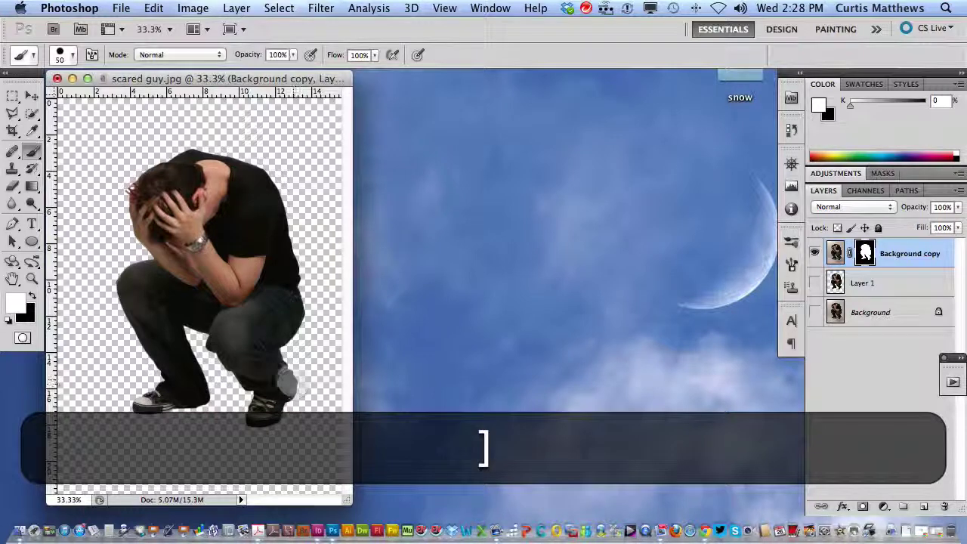
key("bracketright")
key("bracketright")
key("bracketright")
key("bracketright")
key("bracketright")
key("bracketright")
key("bracketright")
key("bracketright")
key("bracketright")
key("bracketright")
key("bracketright")
- Try painting white on the mask along the man's back to reveal the original backdrop, and undo the stroke
mouse_move(297, 351)
left_mouse_down()
mouse_move(313, 312)
mouse_move(295, 202)
left_mouse_up()
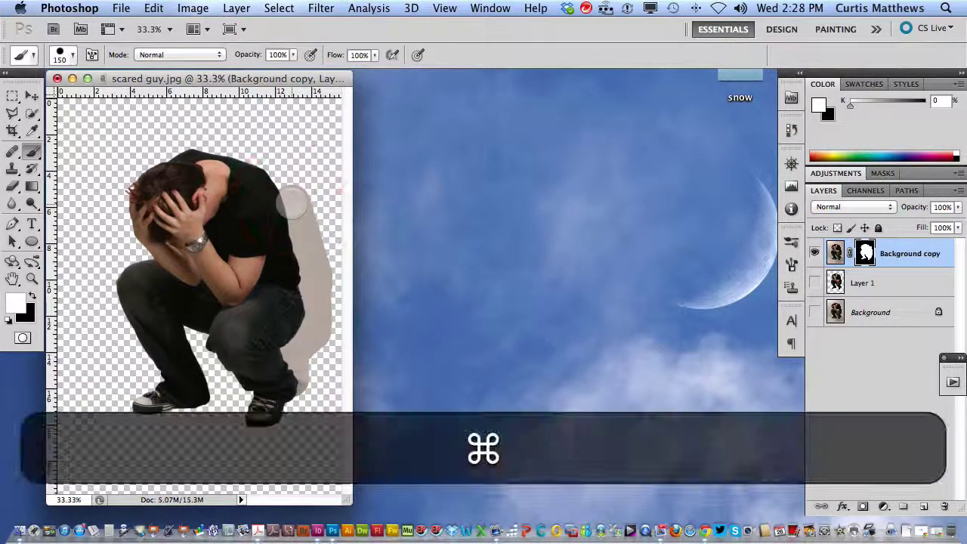
key("super+z")
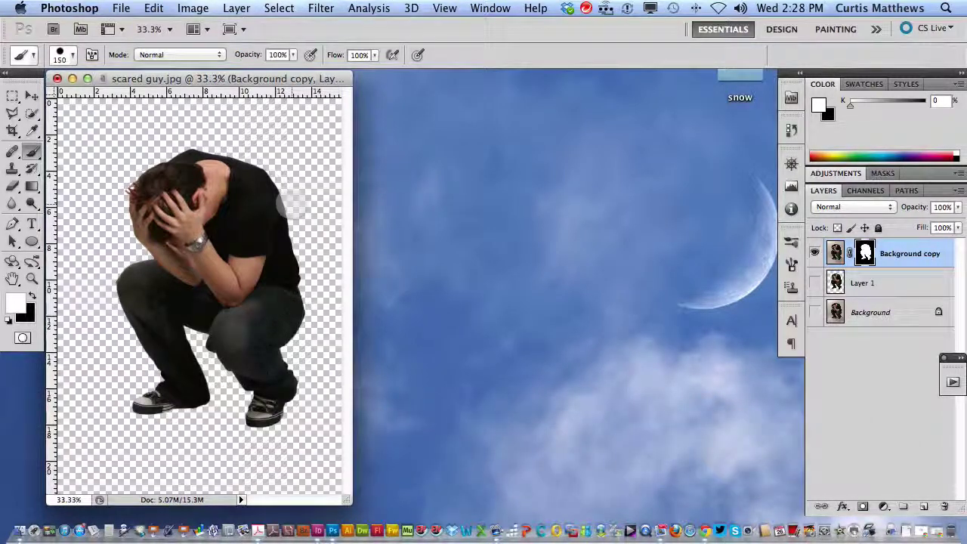
- Make black the foreground color for painting on the mask and check the cutout's legs and shoes up close
left_click(31, 296)
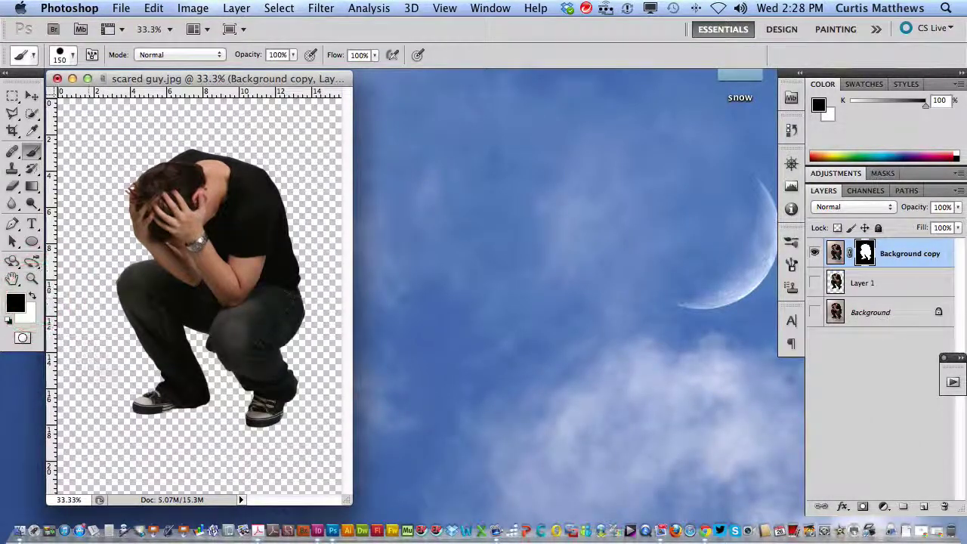
mouse_move(138, 406)
left_mouse_down()
mouse_move(182, 401)
mouse_move(224, 412)
left_mouse_up()
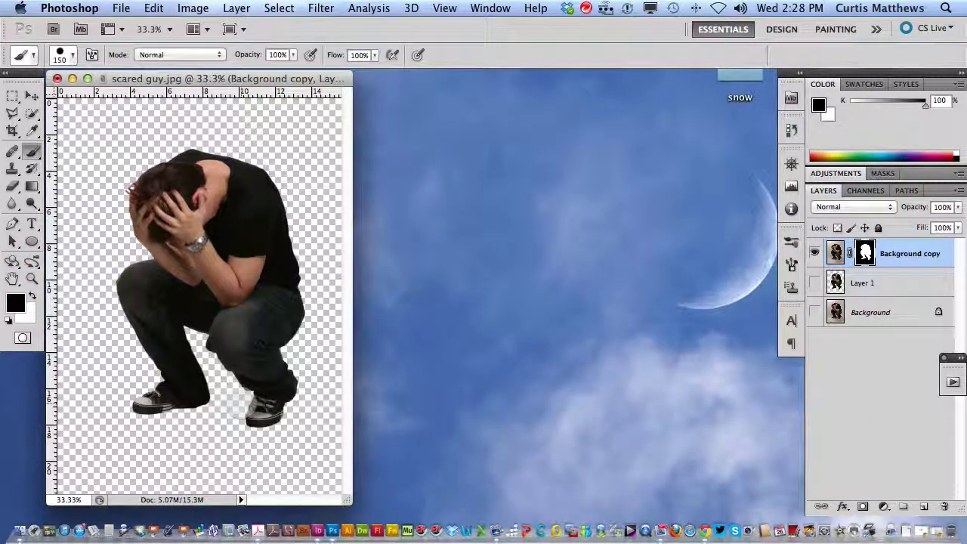
key("super+equal")
key("space")
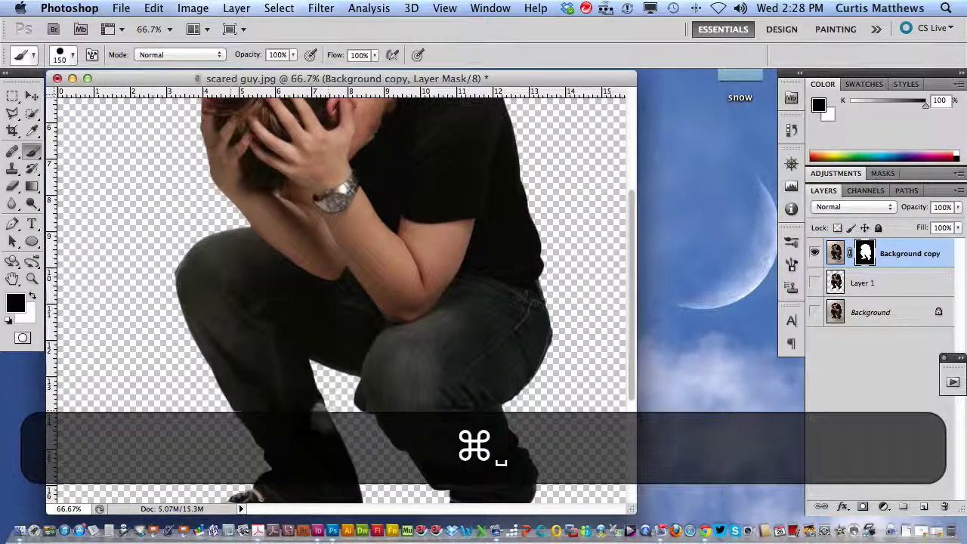
mouse_move(401, 427)
left_mouse_down()
mouse_move(367, 283)
mouse_move(356, 297)
left_mouse_up()
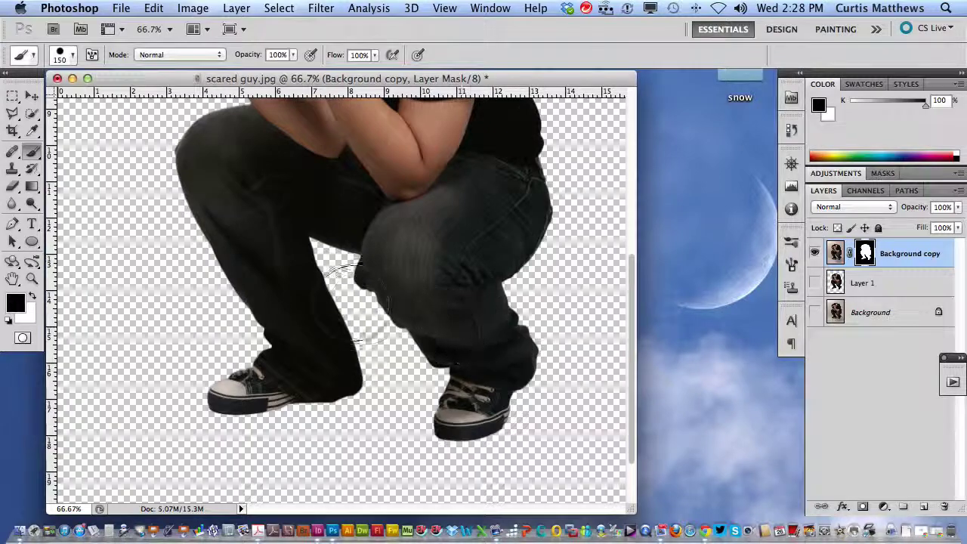
left_click(287, 296)
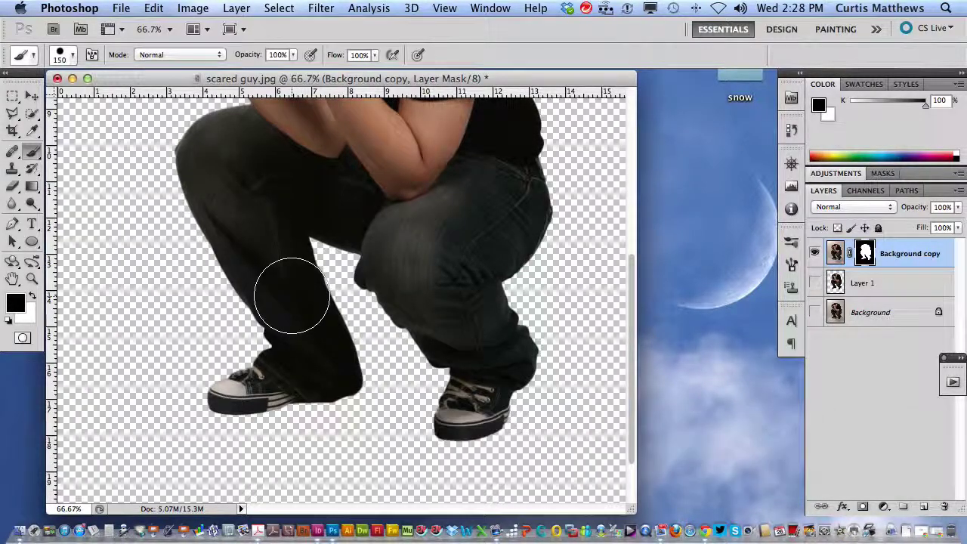
key("super+0")
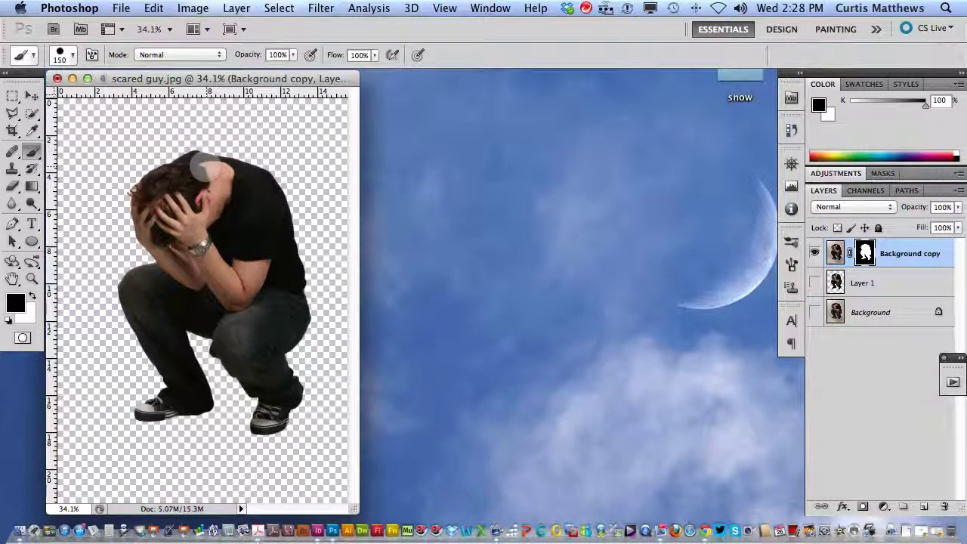
- Reduce the brush to 50 px and paint black on the mask along the outer edge of the man's front knee
key("super+equal")
key("super+equal")
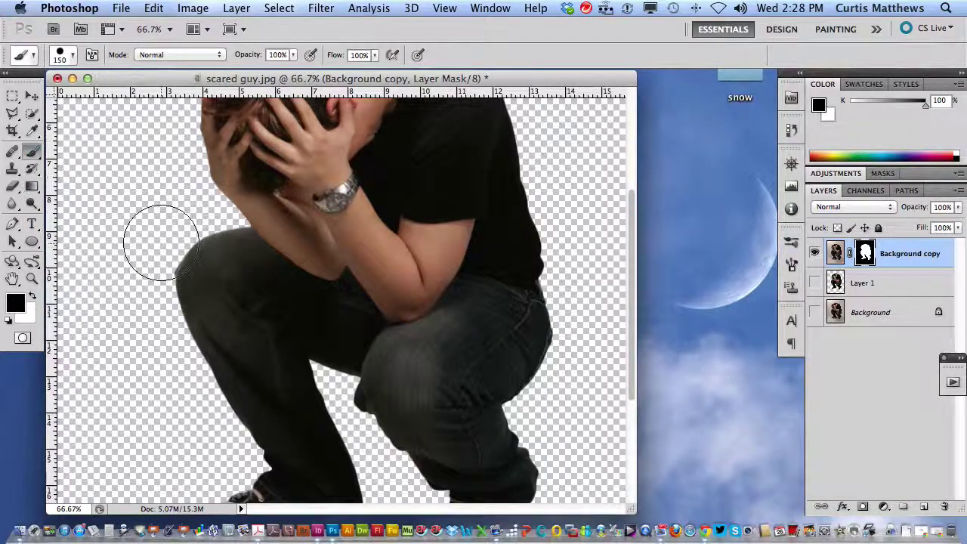
key("bracketleft")
key("bracketleft")
key("bracketleft")
key("bracketleft")
key("bracketleft")
key("bracketleft")
key("bracketleft")
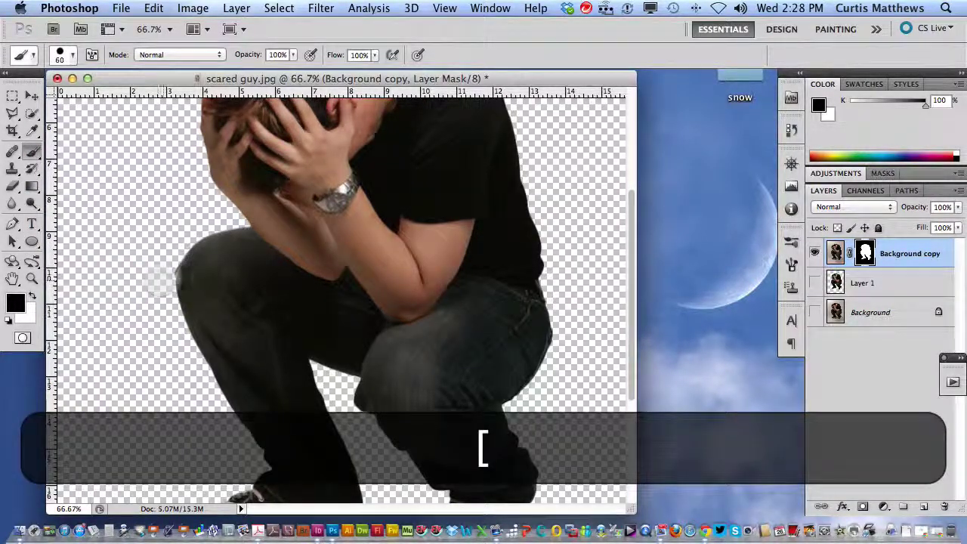
key("super+equal")
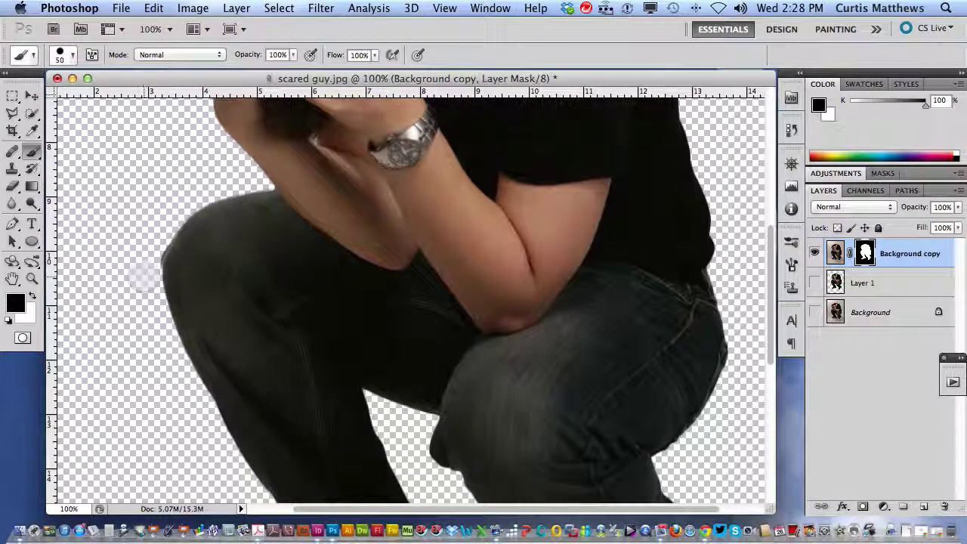
left_click(143, 269)
left_click_drag(142, 269, 151, 234)
- Set the brush to 30 px and paint black on the mask to trim the calf and shin edges of the nearer trouser leg
key("space")
left_click_drag(660, 390, 463, 222)
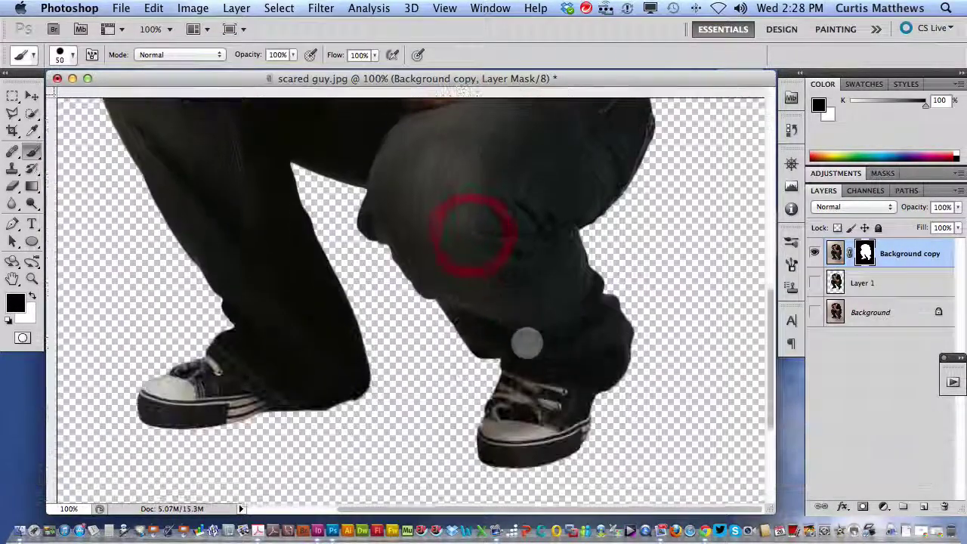
left_click_drag(525, 340, 616, 254)
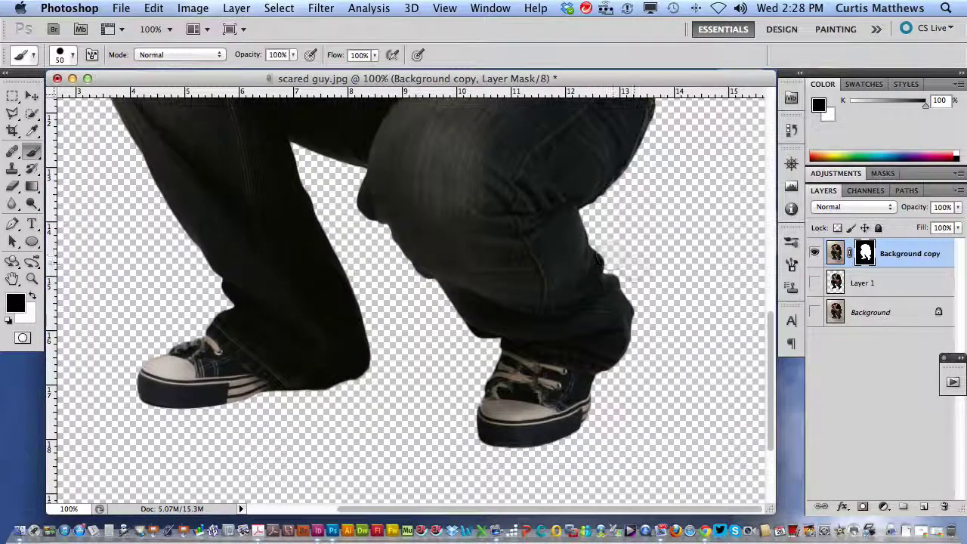
key("bracketright")
key("bracketleft")
key("bracketleft")
key("bracketleft")
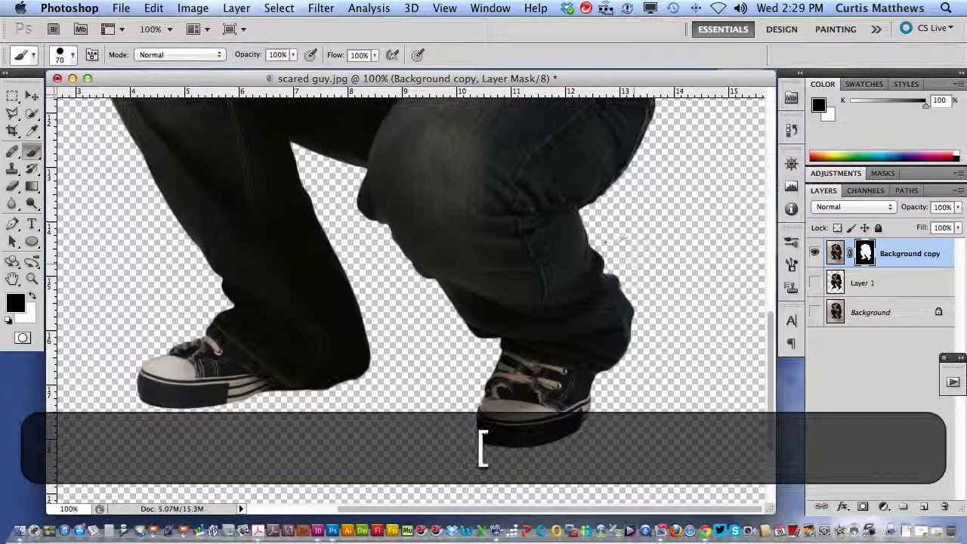
key("bracketleft")
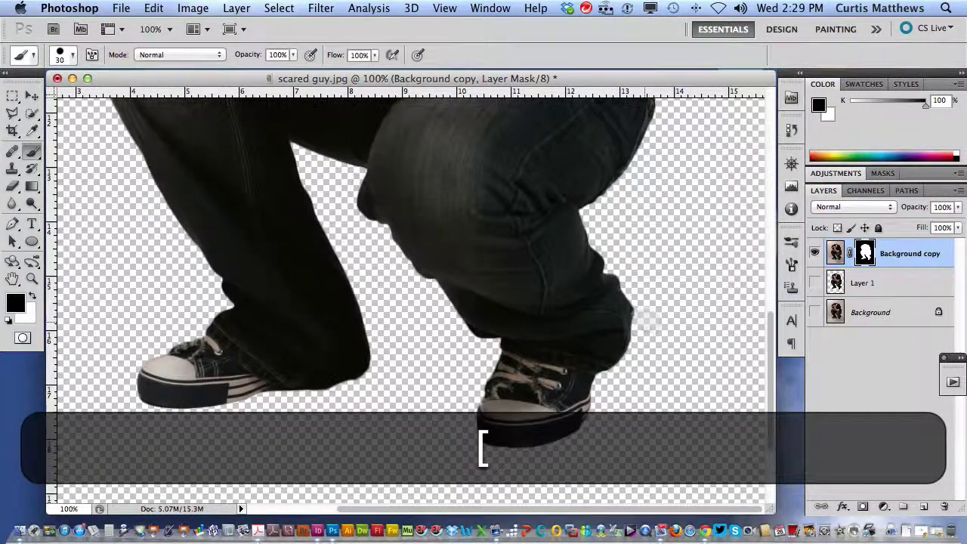
left_click_drag(633, 287, 596, 251)
left_click(600, 252)
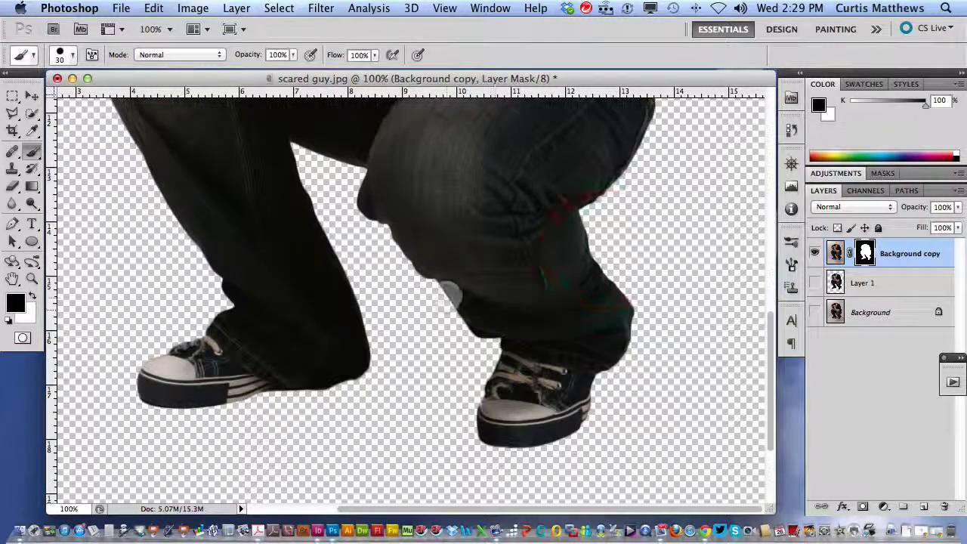
left_click_drag(386, 259, 366, 230)
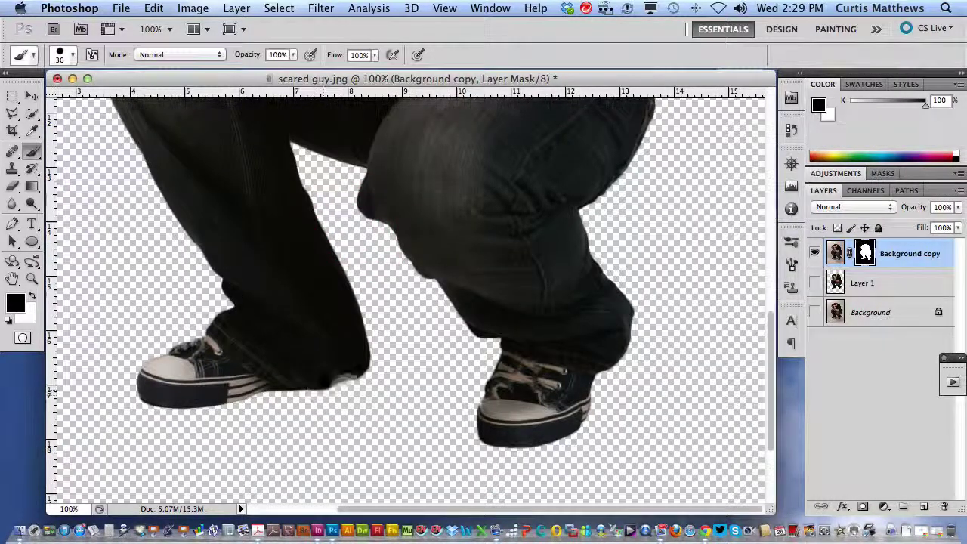
- Paint black on the mask along the top of the man's upper back behind his head to trim the outline
scroll(486, 320, "up", 10)
scroll(610, 293, "up", 8)
scroll(610, 293, "right", 4)
key("super+r")
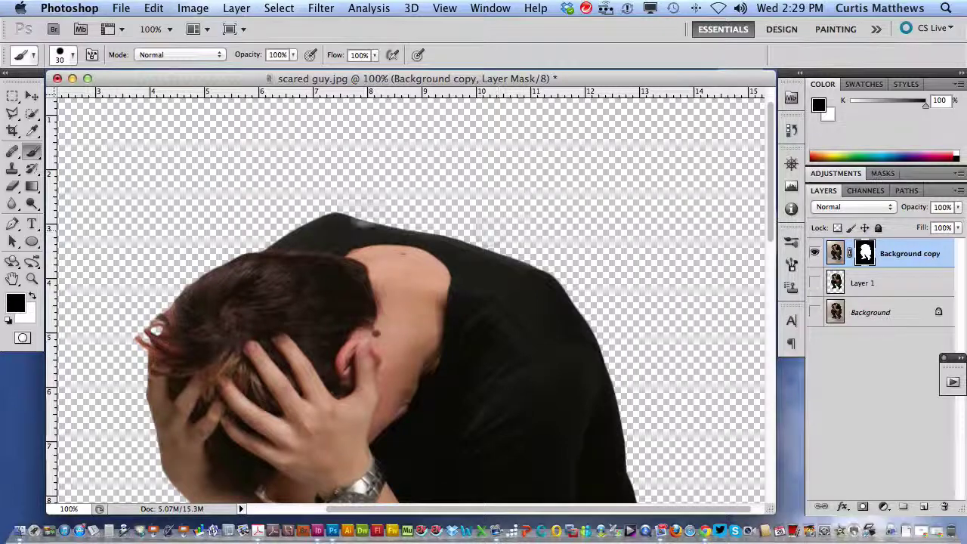
mouse_move(363, 201)
left_mouse_down()
mouse_move(283, 213)
mouse_move(327, 220)
mouse_move(378, 207)
left_mouse_up()
left_click(312, 210)
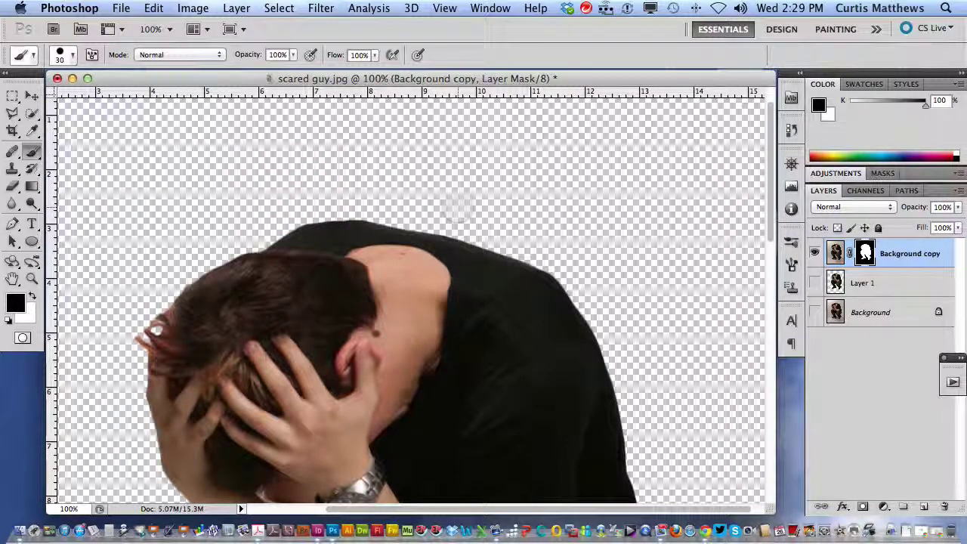
key("super+0")
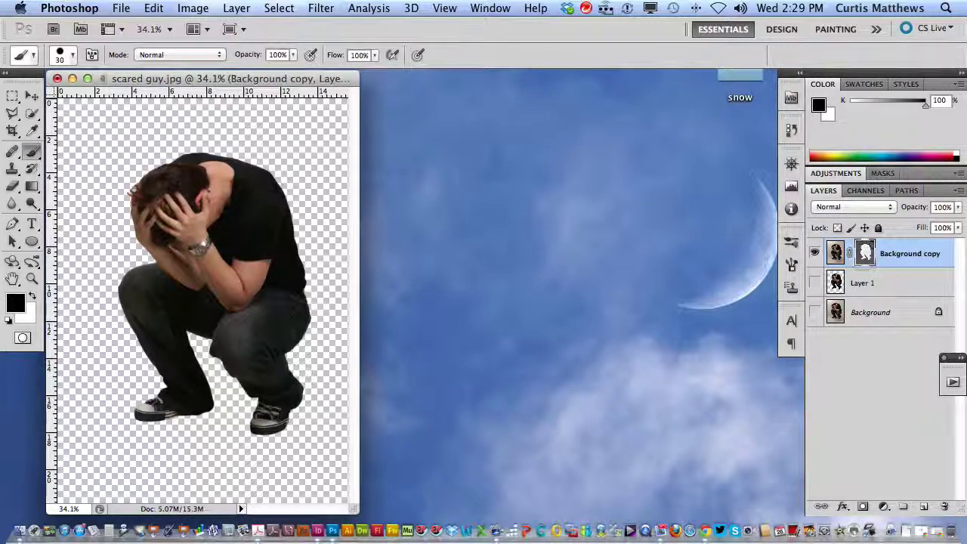
- Alternate between the Background copy layer's image and mask, leave the image active, and reset the foreground color to black
left_click(835, 253)
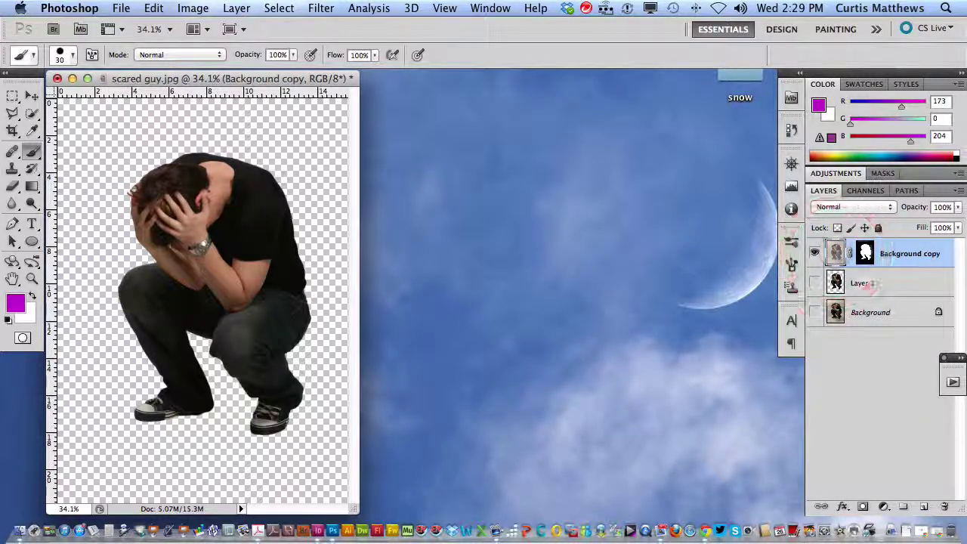
left_click(865, 253)
left_click(836, 253)
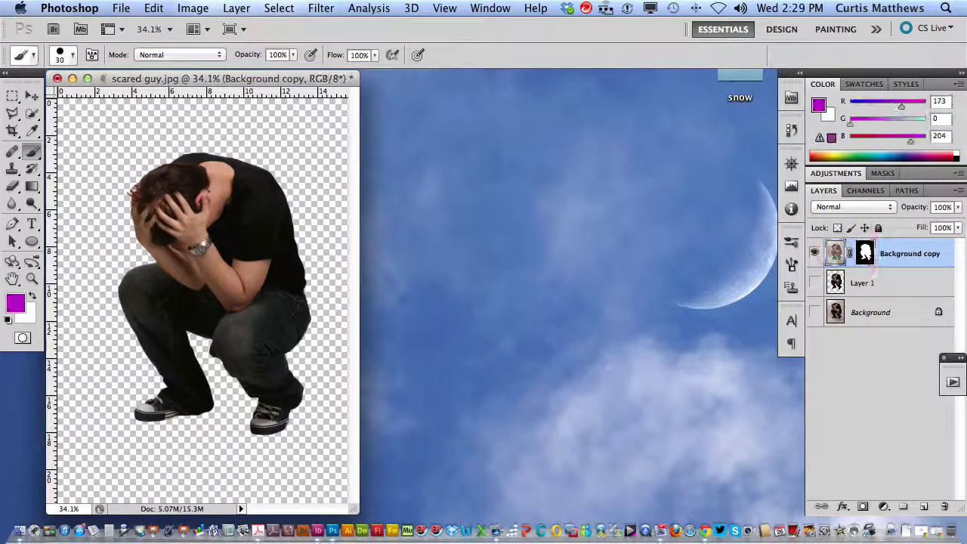
left_click(7, 321)
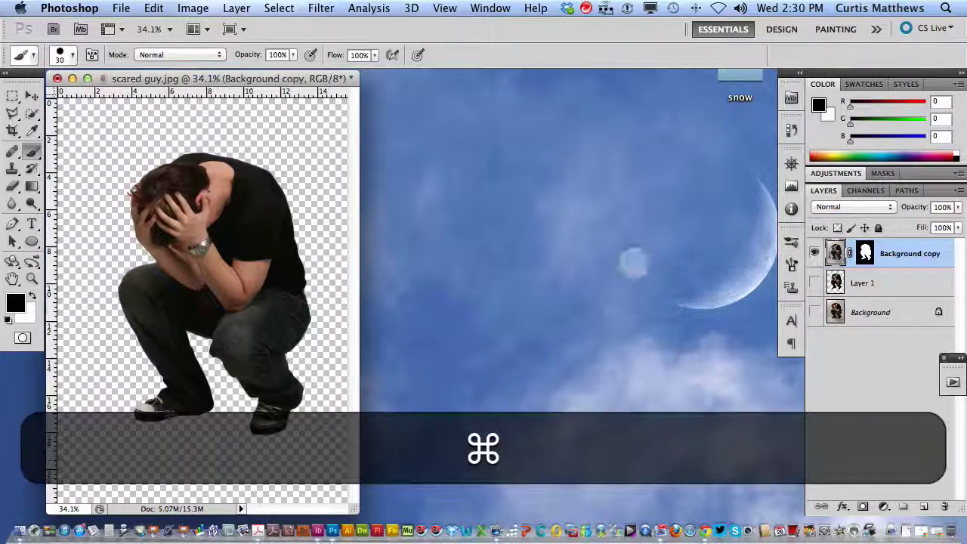
- Try painting black over the man on the layer's image with a 175 px brush, and undo the stroke
key("super+z")
key("bracketright")
key("bracketright")
key("bracketright")
key("bracketright")
key("bracketright")
key("bracketright")
key("bracketright")
key("bracketright")
key("bracketright")
key("bracketright")
key("bracketright")
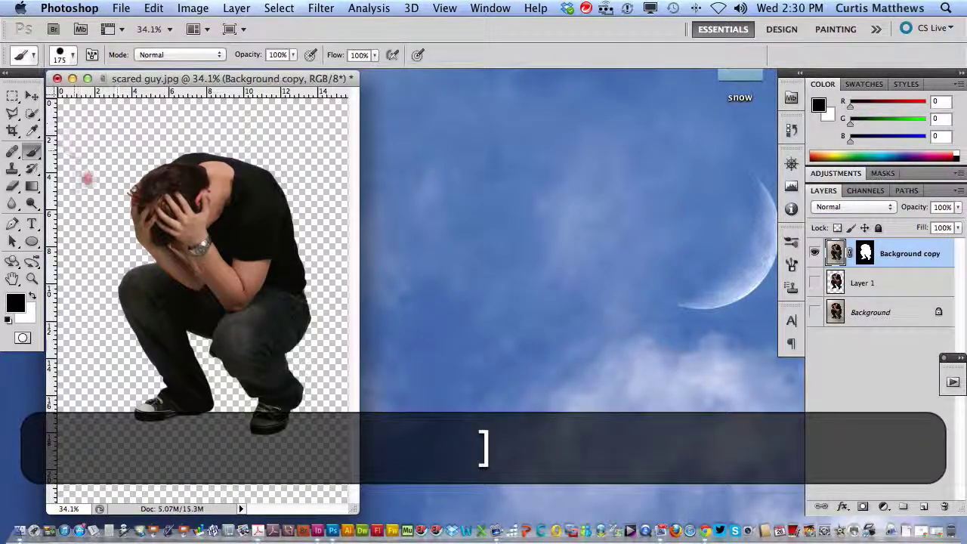
mouse_move(272, 393)
left_mouse_down()
mouse_move(270, 364)
mouse_move(149, 361)
mouse_move(397, 329)
mouse_move(169, 295)
mouse_move(173, 242)
mouse_move(243, 168)
mouse_move(287, 220)
mouse_move(264, 259)
left_mouse_up()
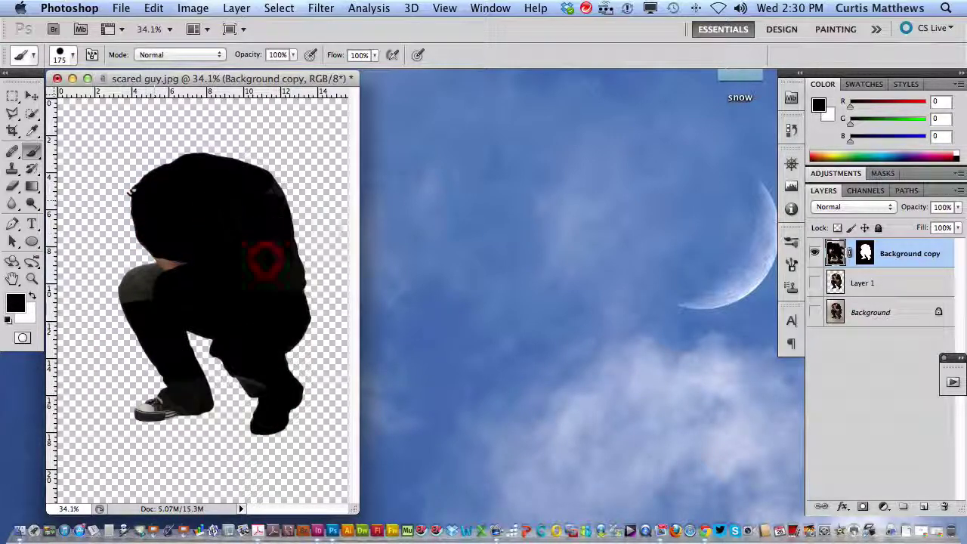
key("super+z")
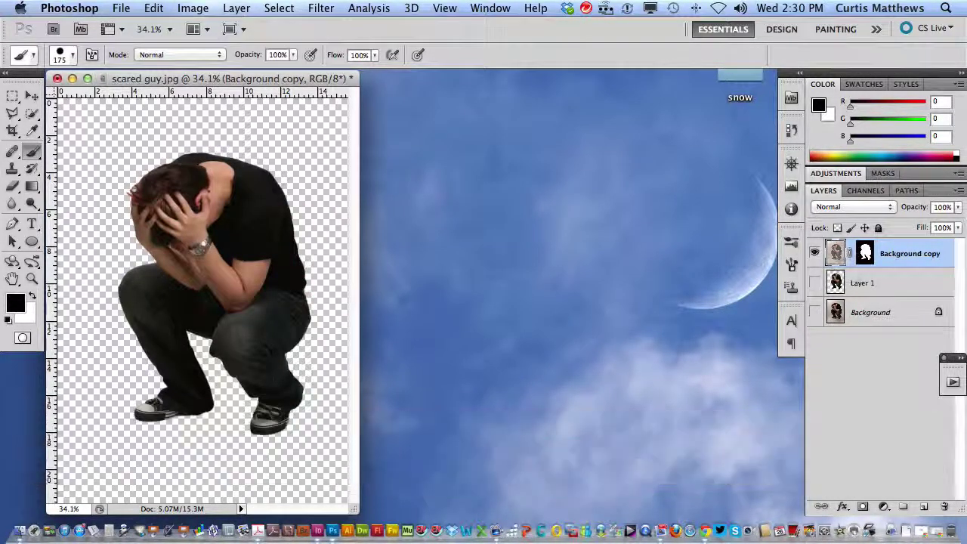
- Activate the Background copy layer's mask and switch back to its image to compare the two editing targets
left_click(865, 253)
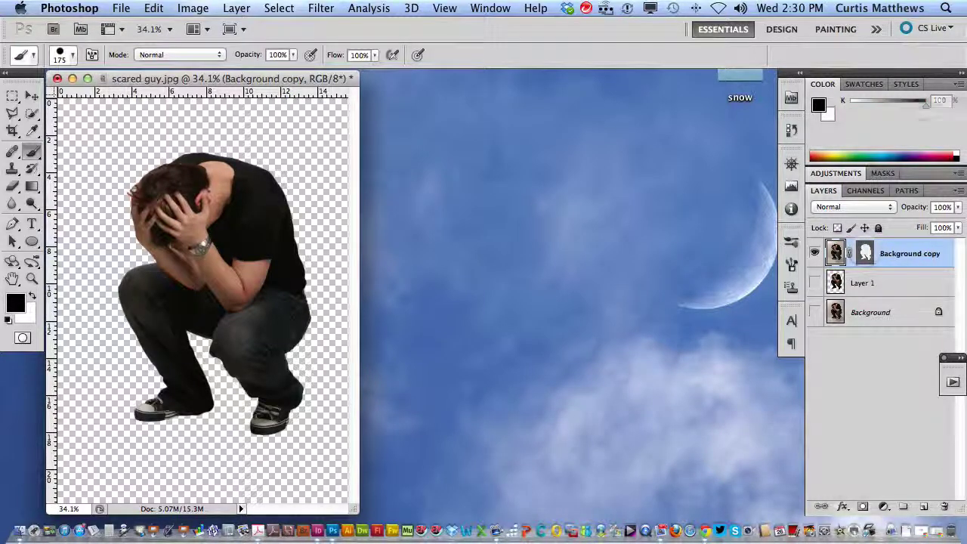
left_click(836, 253)
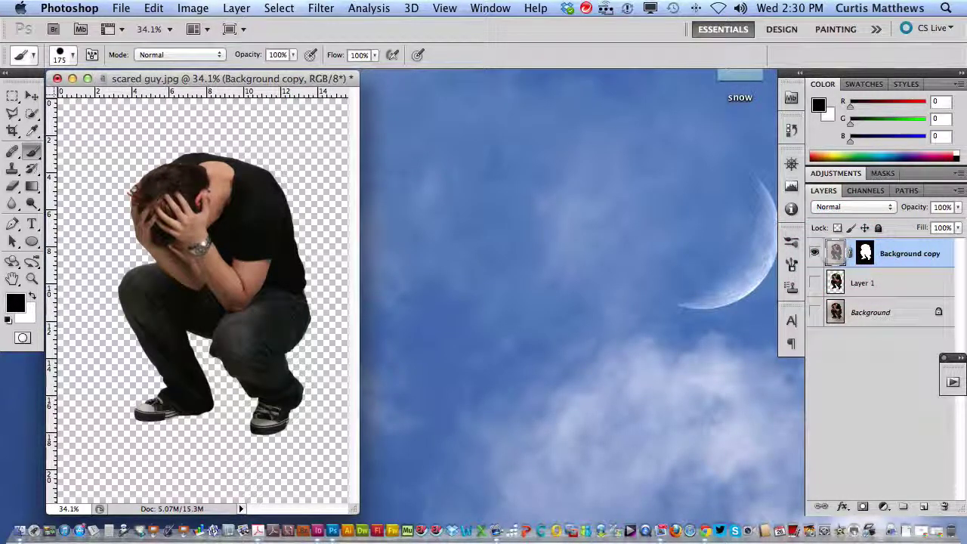
- Review the Save As options for keeping layers in the Photoshop format, and leave without saving
left_click(121, 7)
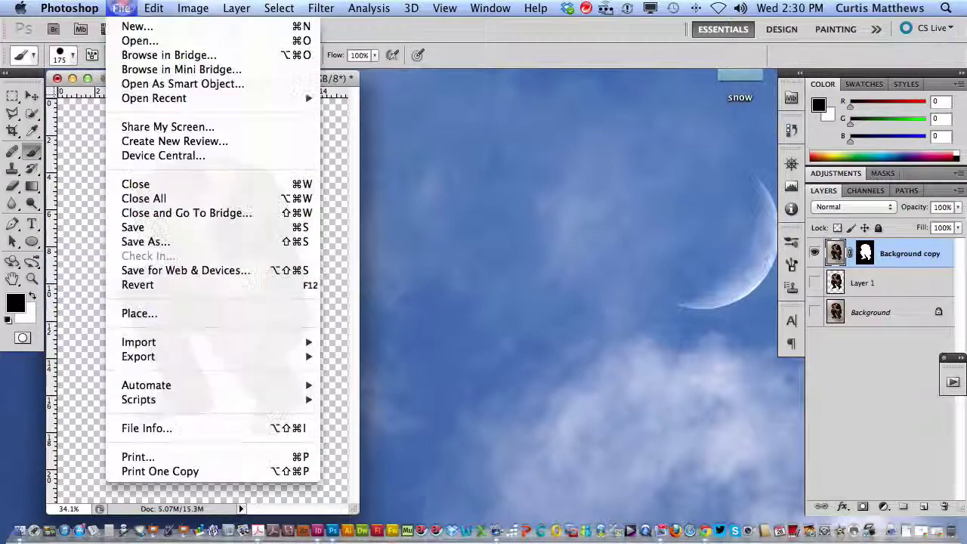
left_click(190, 242)
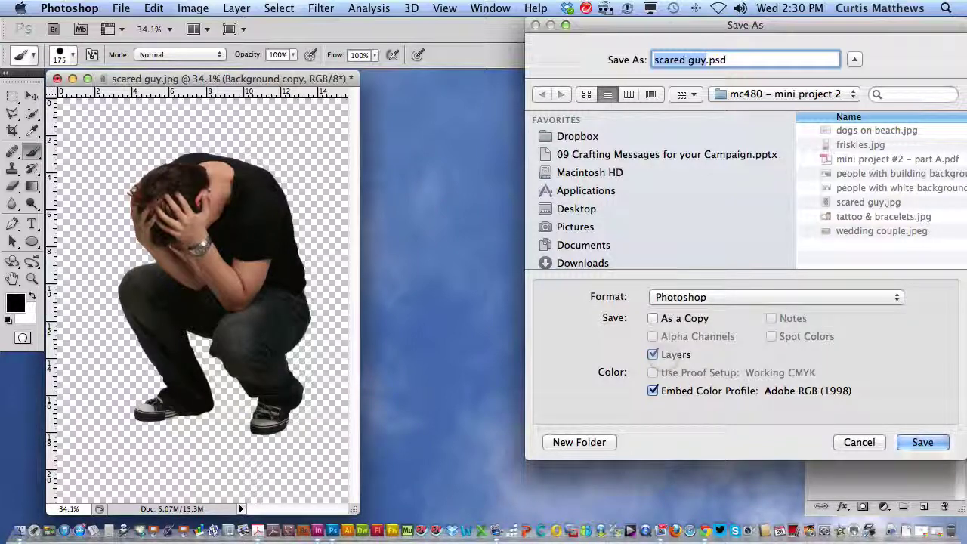
left_click(859, 442)
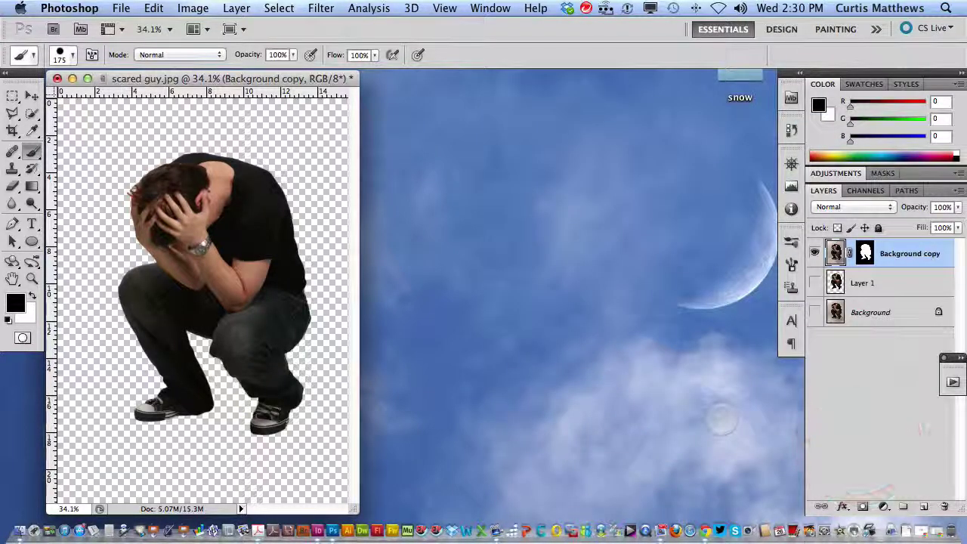